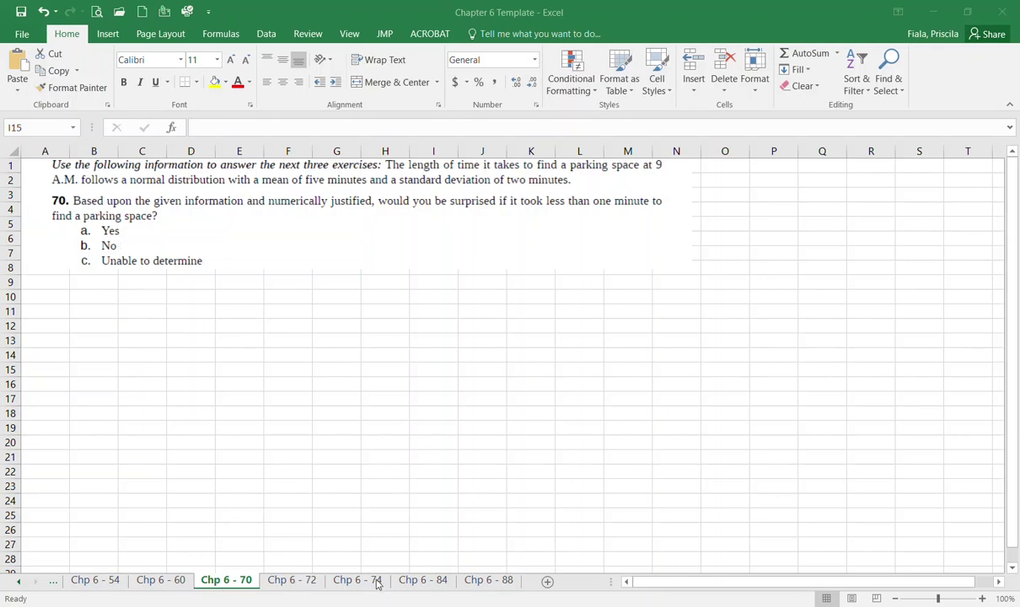
Look through the Chp 6 - 74, 6 - 84 and 6 - 88 sheets, then return to Chp 6 - 70.
{"action": "left_click", "coordinate": [358, 581]}
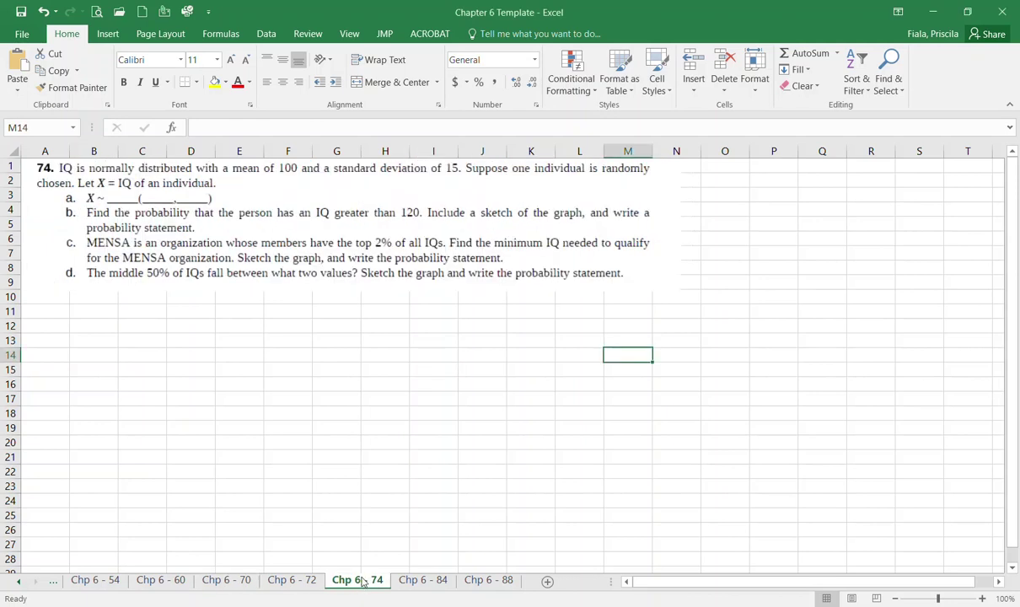
{"action": "left_click", "coordinate": [413, 580]}
{"action": "left_click", "coordinate": [489, 581]}
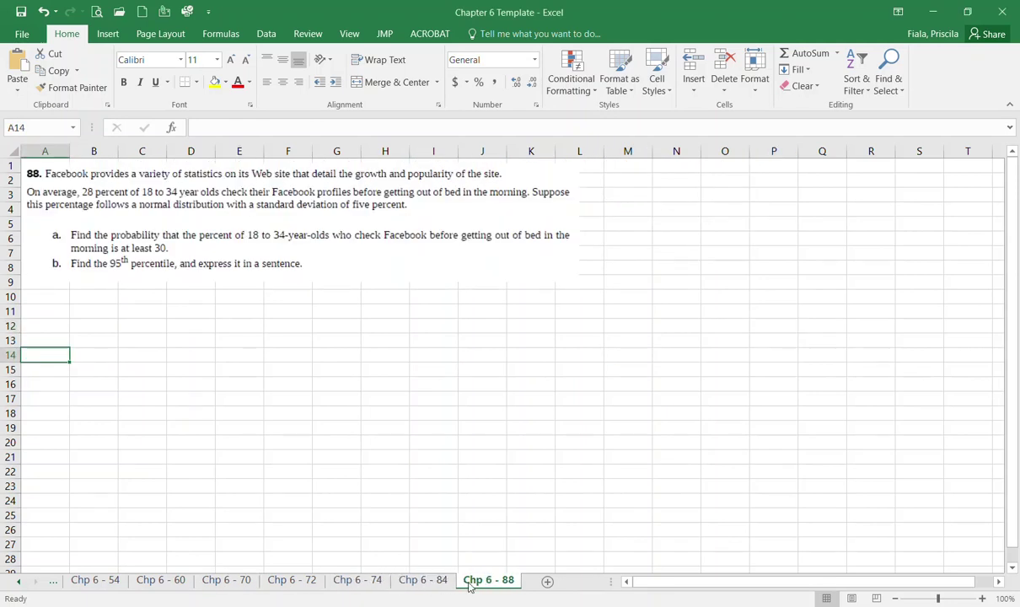
{"action": "left_click", "coordinate": [228, 582]}
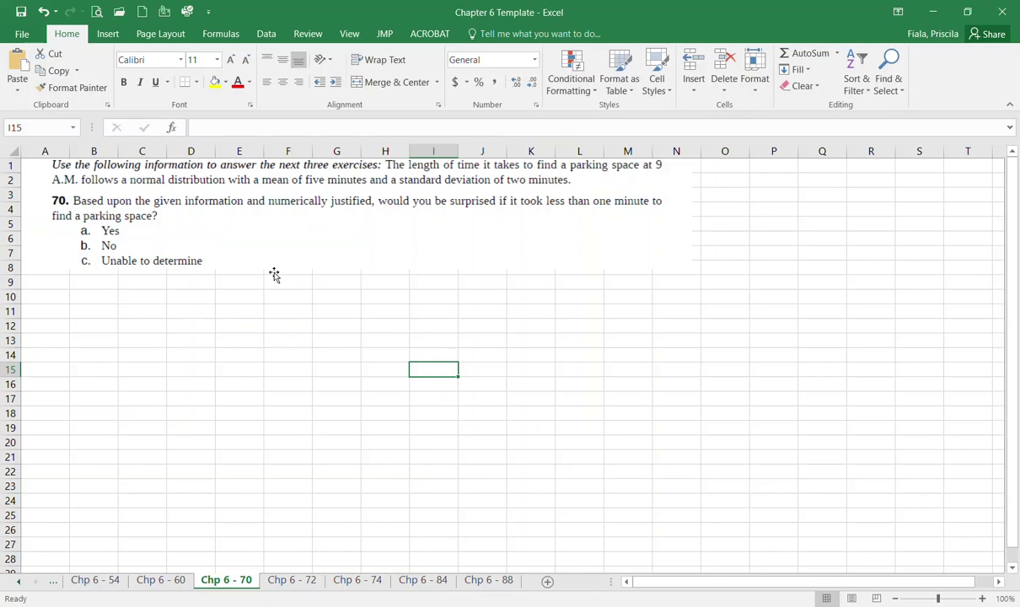
Enter the label μ= in C12 with the mean value 5 in D12.
{"action": "left_click", "coordinate": [156, 324]}
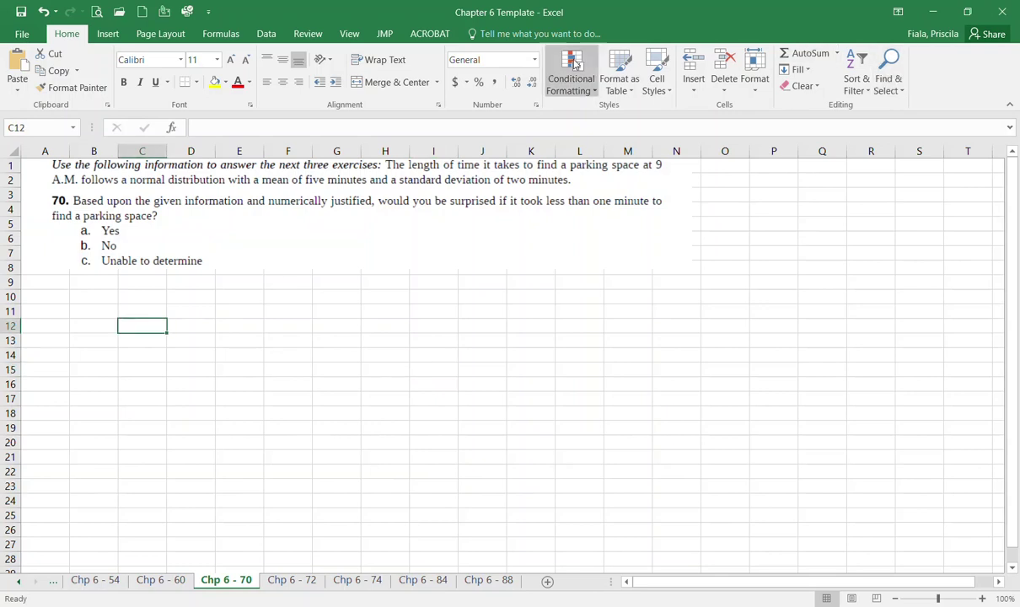
{"action": "left_click", "coordinate": [106, 33]}
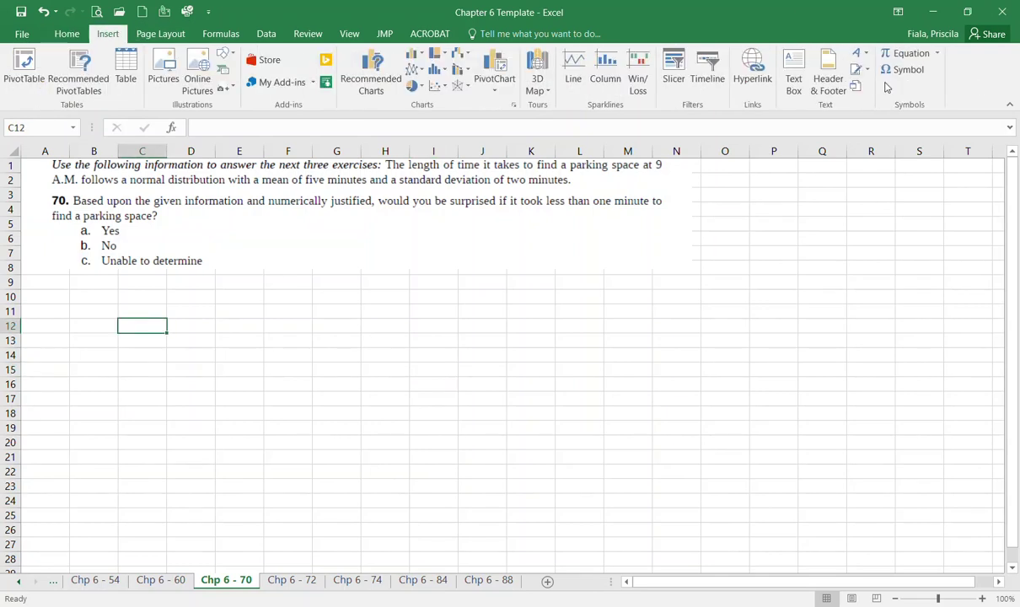
{"action": "left_click", "coordinate": [903, 69]}
{"action": "left_click", "coordinate": [279, 281]}
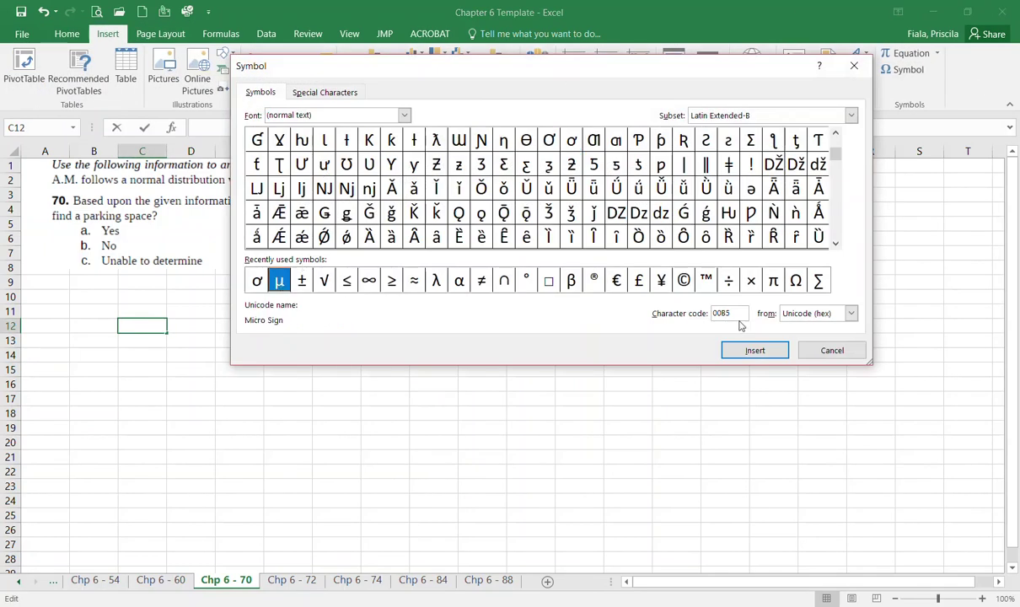
{"action": "left_click", "coordinate": [755, 349]}
{"action": "left_click", "coordinate": [825, 354]}
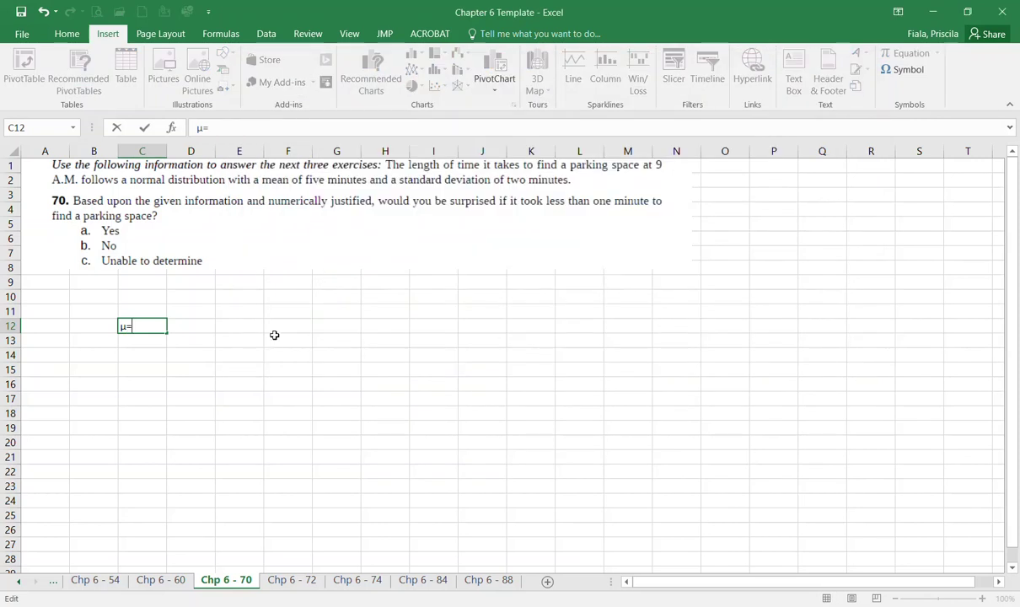
{"action": "key", "text": "Tab"}
{"action": "type", "text": "5"}
{"action": "key", "text": "Return"}
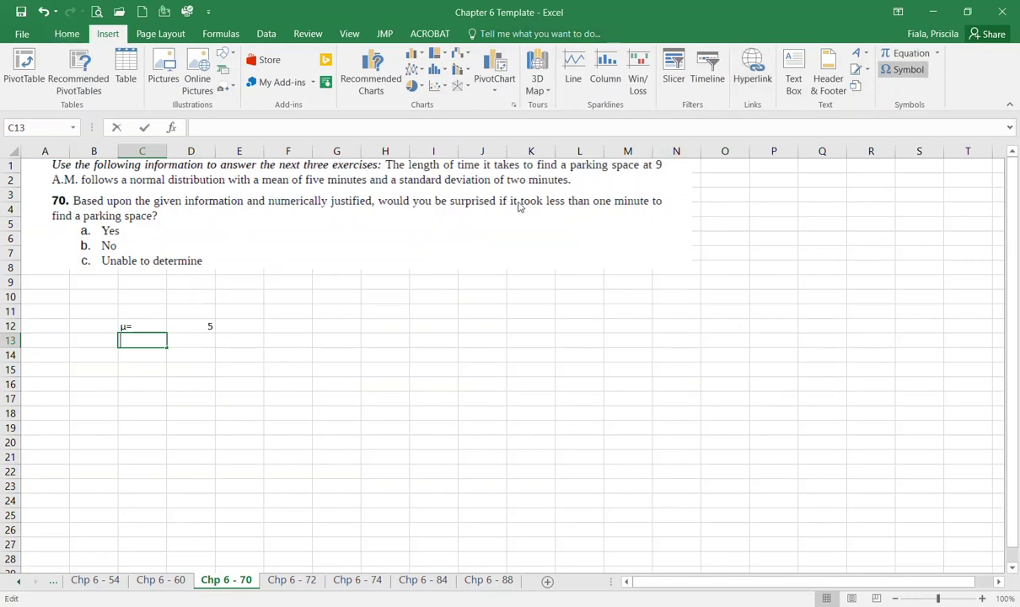
Enter σ= in C13 with the standard deviation 2 in D13, then go to the Chp 6 - 54 sheet.
{"action": "left_click", "coordinate": [906, 69]}
{"action": "left_click", "coordinate": [278, 281]}
{"action": "left_click", "coordinate": [773, 349]}
{"action": "left_click", "coordinate": [816, 347]}
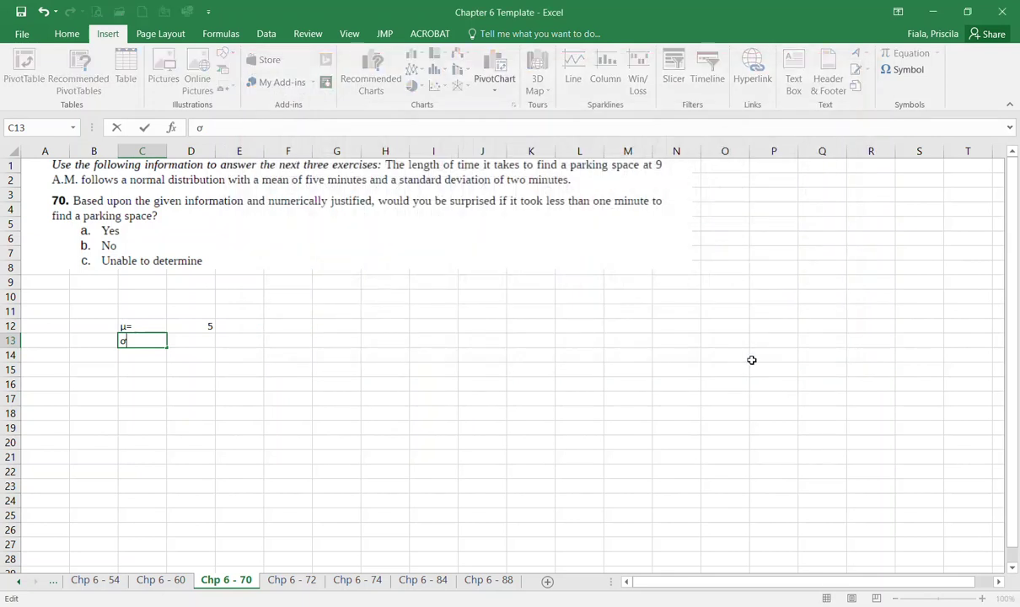
{"action": "type", "text": "="}
{"action": "key", "text": "Tab"}
{"action": "type", "text": "2"}
{"action": "key", "text": "Return"}
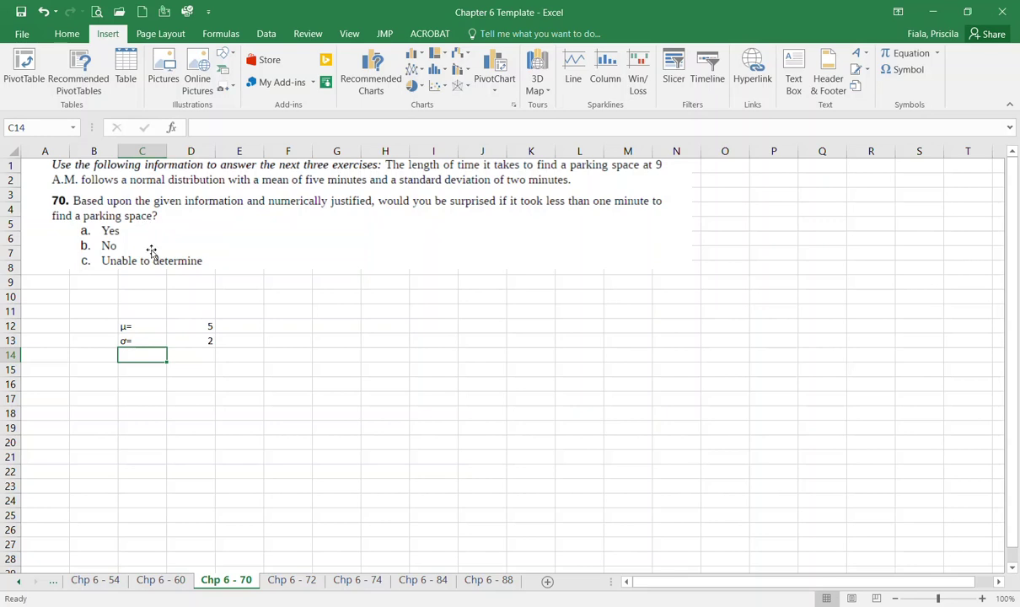
{"action": "left_click", "coordinate": [203, 338]}
{"action": "left_click", "coordinate": [203, 325]}
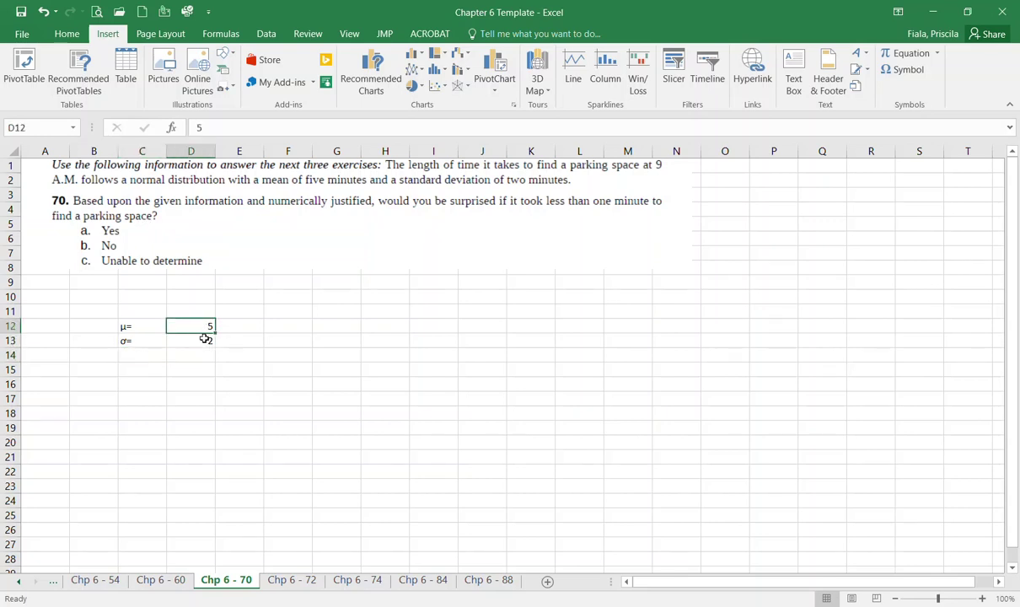
{"action": "left_click", "coordinate": [95, 580]}
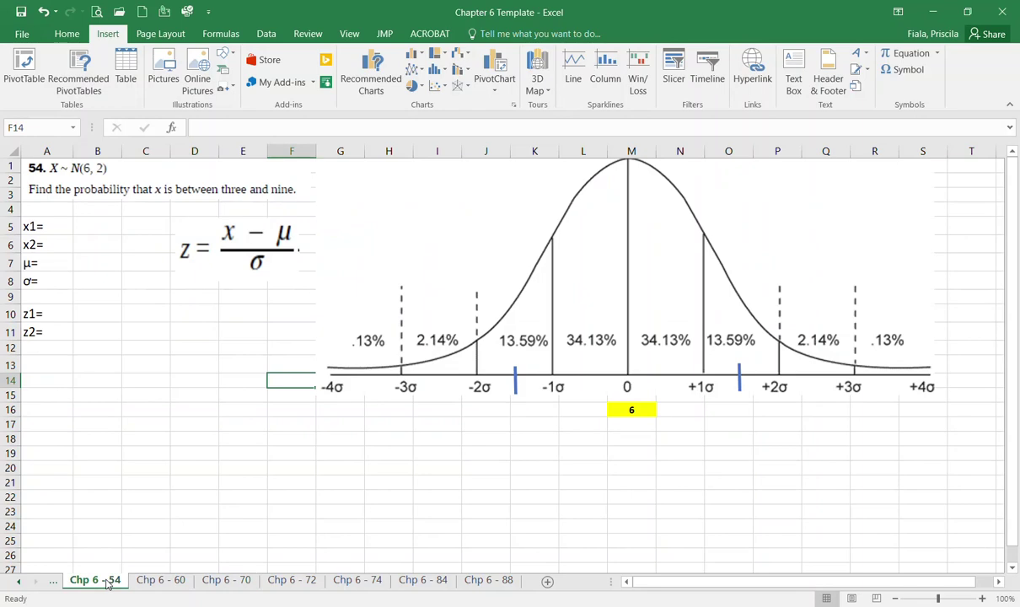
Copy the normal-curve picture from Chp 6 - 54 and paste it below exercise 70 on Chp 6 - 70.
{"action": "left_click", "coordinate": [444, 304]}
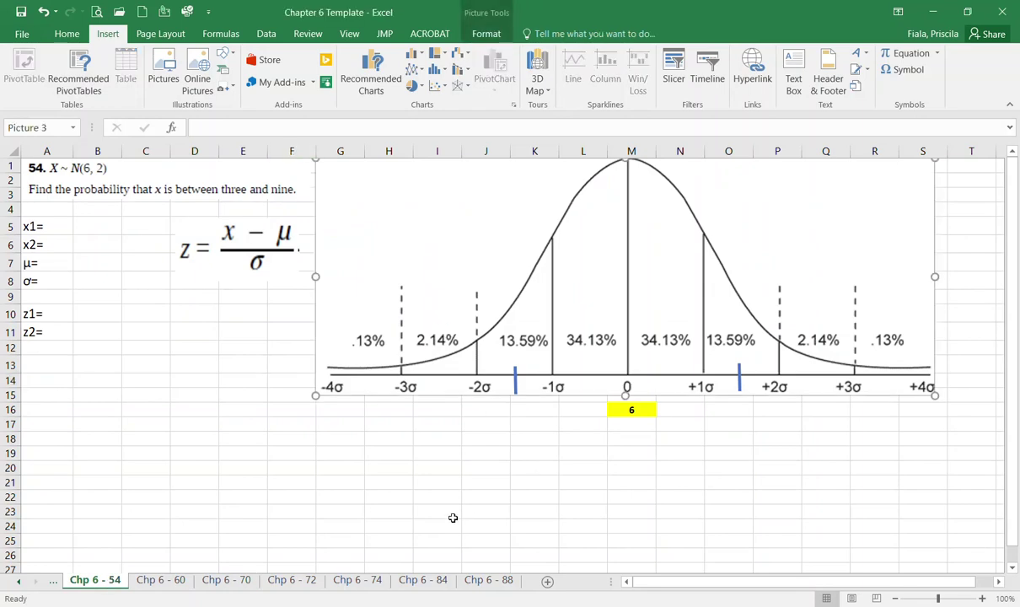
{"action": "left_click", "coordinate": [229, 580]}
{"action": "left_click", "coordinate": [405, 352]}
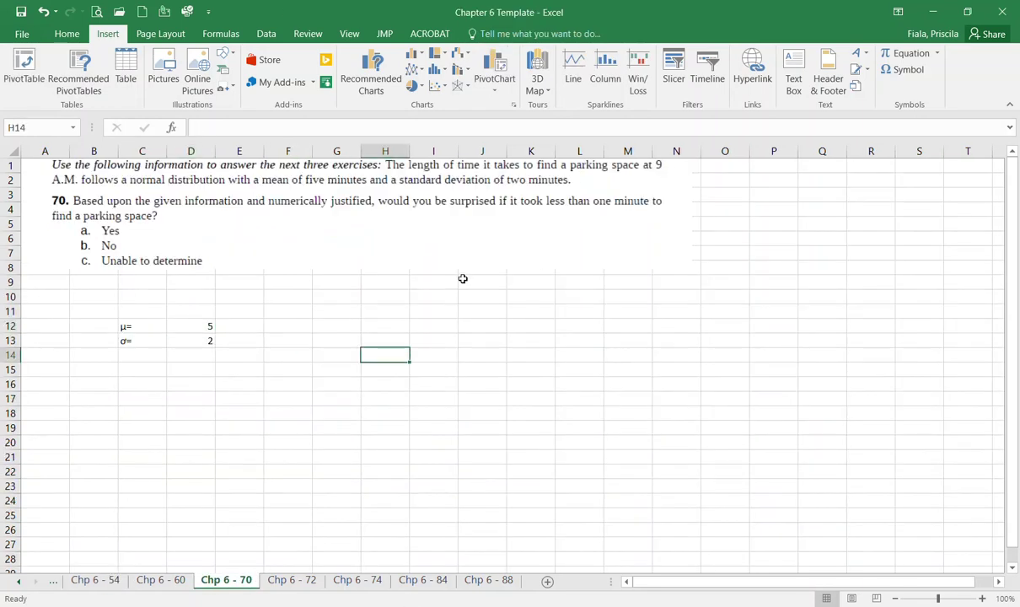
{"action": "left_click", "coordinate": [445, 285]}
{"action": "key", "text": "ctrl+v"}
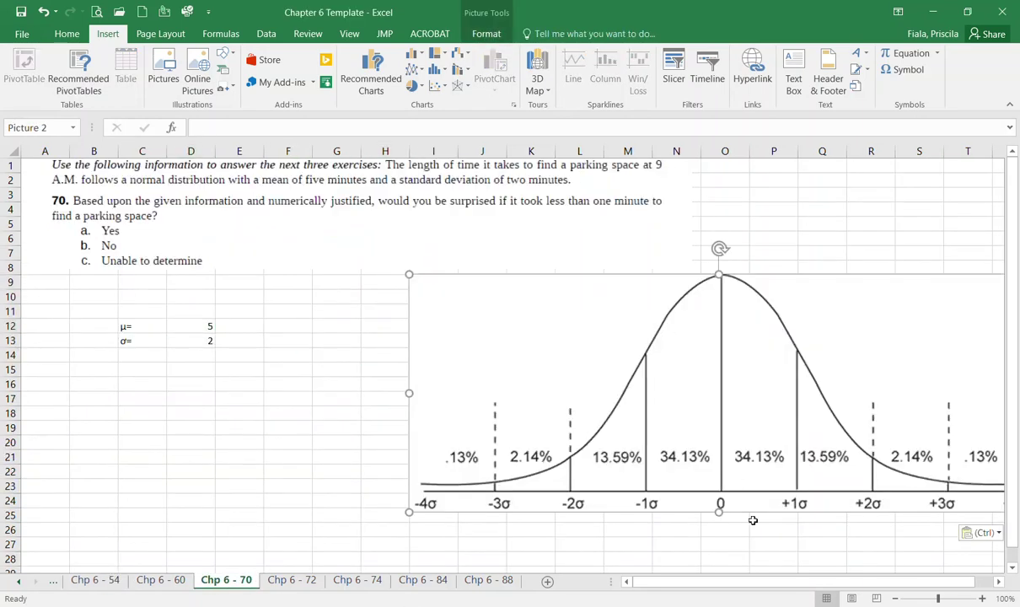
{"action": "left_click_drag", "start_coordinate": [740, 318], "coordinate": [631, 312]}
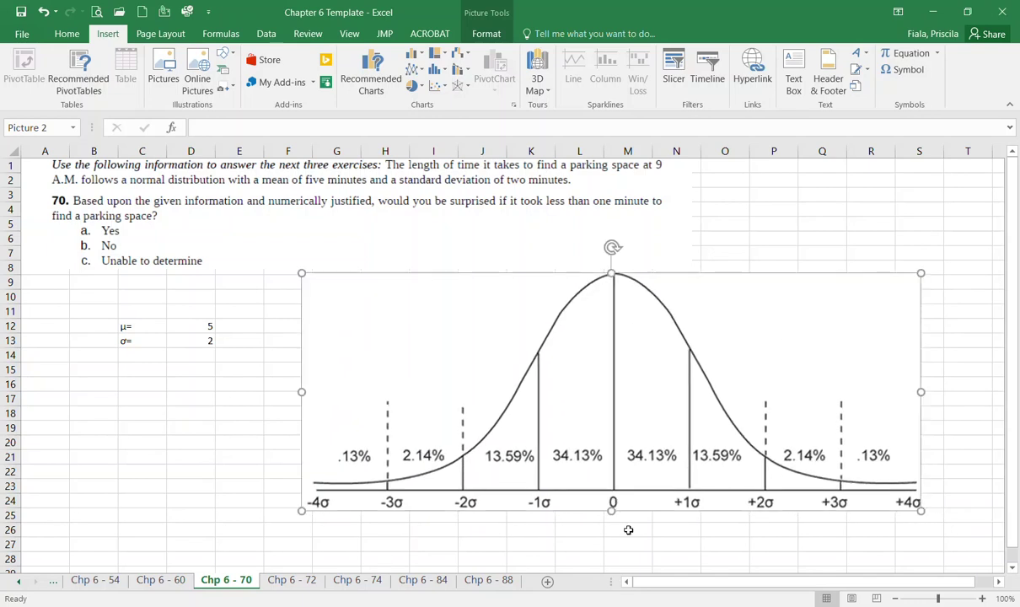
{"action": "left_click", "coordinate": [610, 518]}
{"action": "left_click_drag", "start_coordinate": [645, 361], "coordinate": [656, 335]}
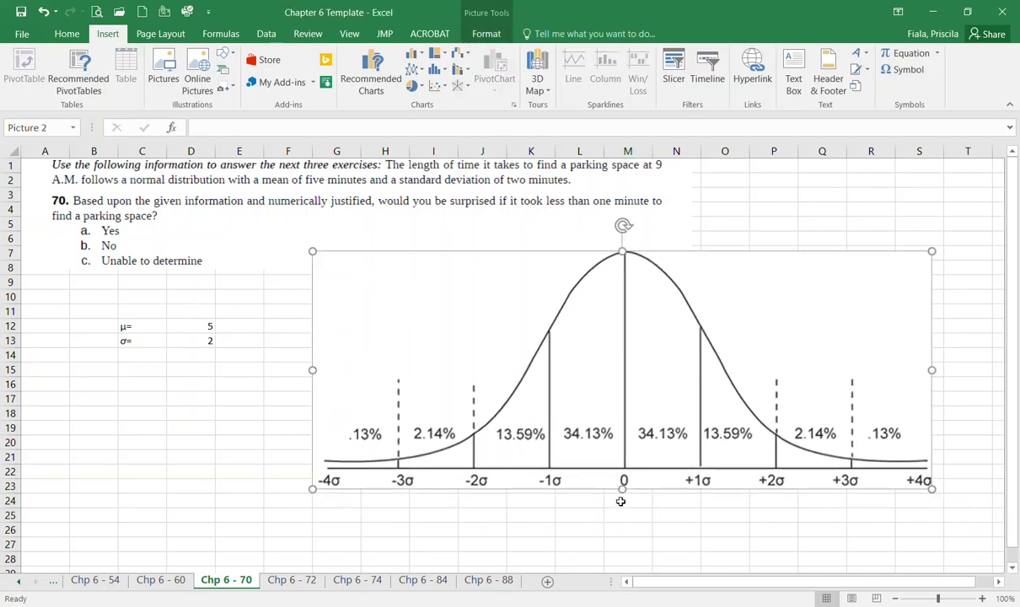
{"action": "left_click", "coordinate": [628, 501]}
Put a bold 5 with yellow fill in M24 under the curve's centre.
{"action": "type", "text": "5"}
{"action": "key", "text": "Return"}
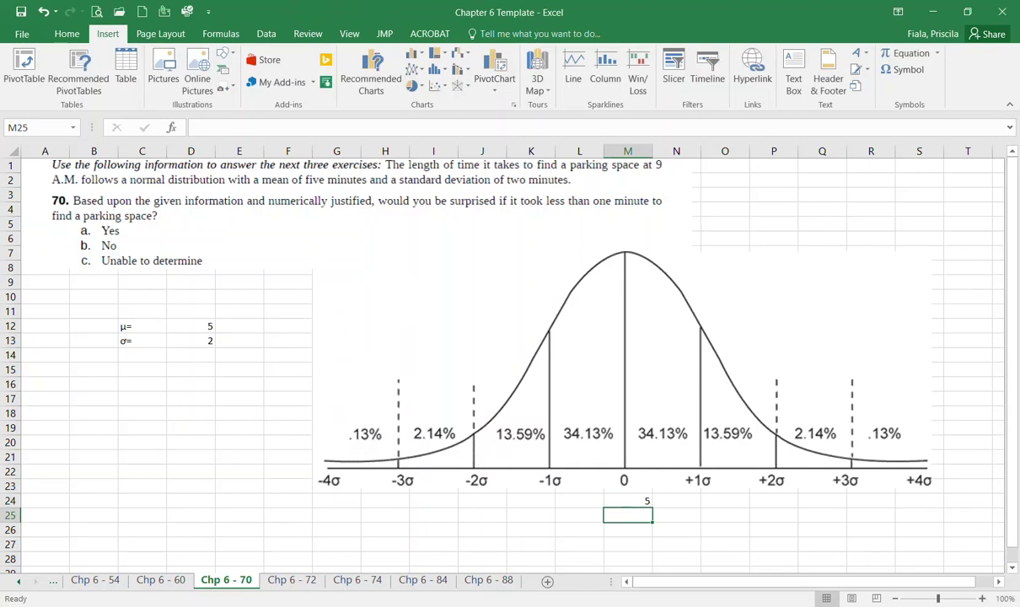
{"action": "left_click", "coordinate": [622, 504]}
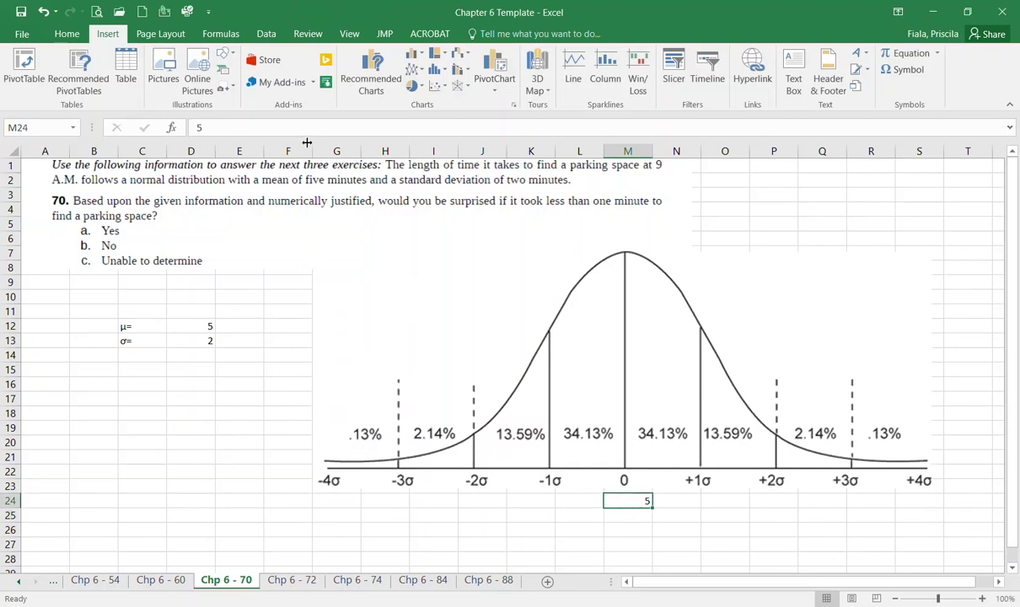
{"action": "left_click", "coordinate": [66, 34]}
{"action": "left_click", "coordinate": [214, 82]}
{"action": "left_click", "coordinate": [628, 487]}
{"action": "left_click", "coordinate": [624, 499]}
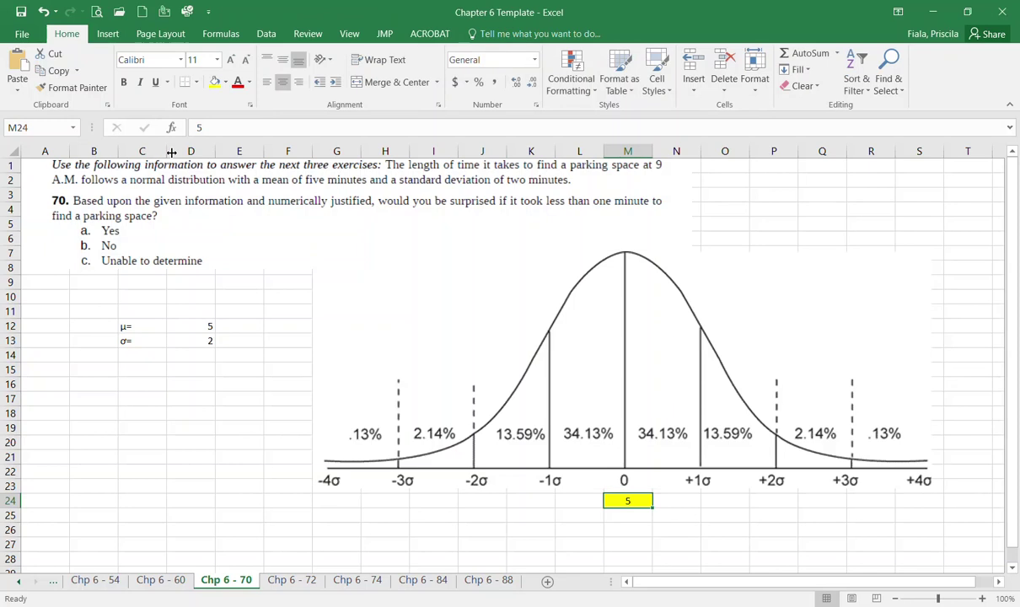
{"action": "left_click", "coordinate": [124, 87]}
{"action": "key", "text": "Return"}
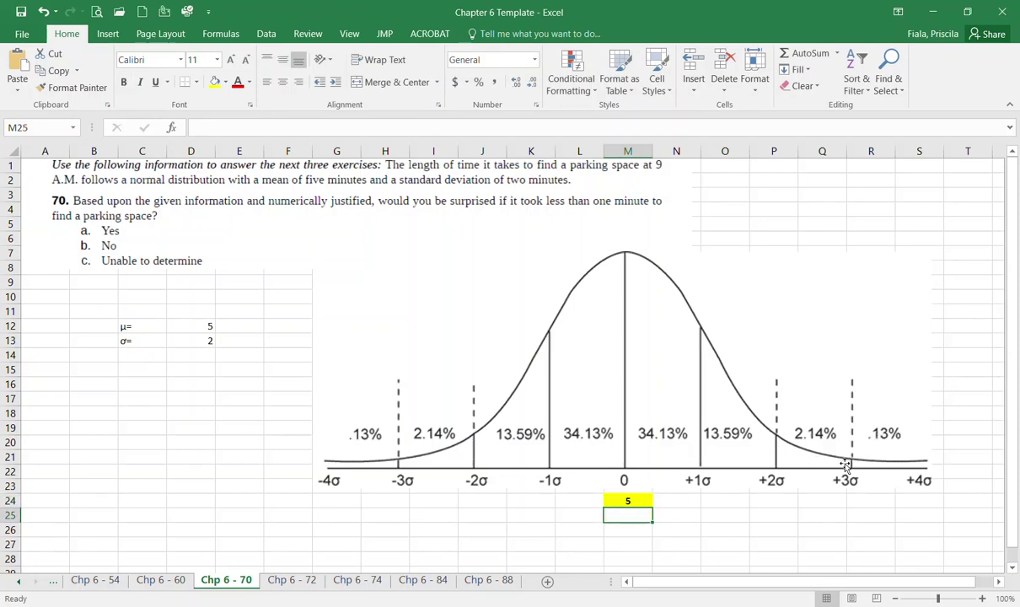
{"action": "left_click", "coordinate": [167, 368]}
{"action": "left_click", "coordinate": [125, 373]}
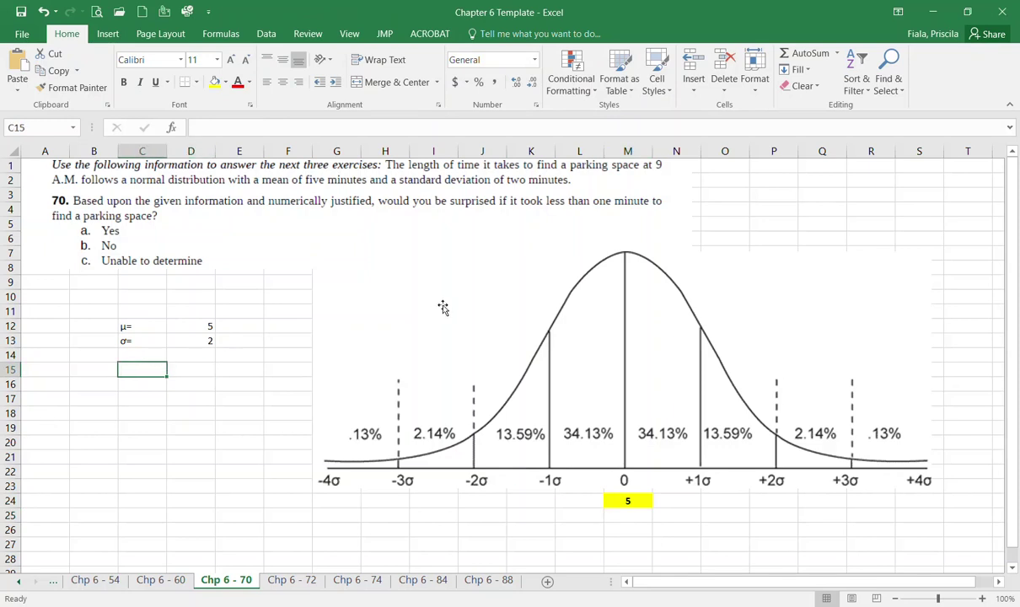
Compute 7 with =5+(1*2) in C15 and move the result to D15.
{"action": "type", "text": "="}
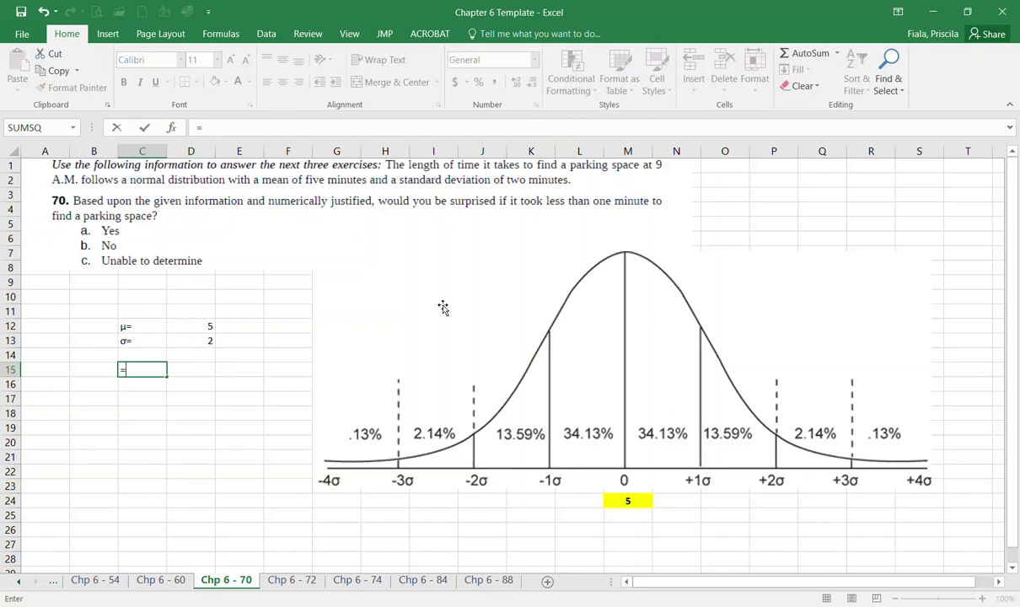
{"action": "type", "text": "5+(1*2"}
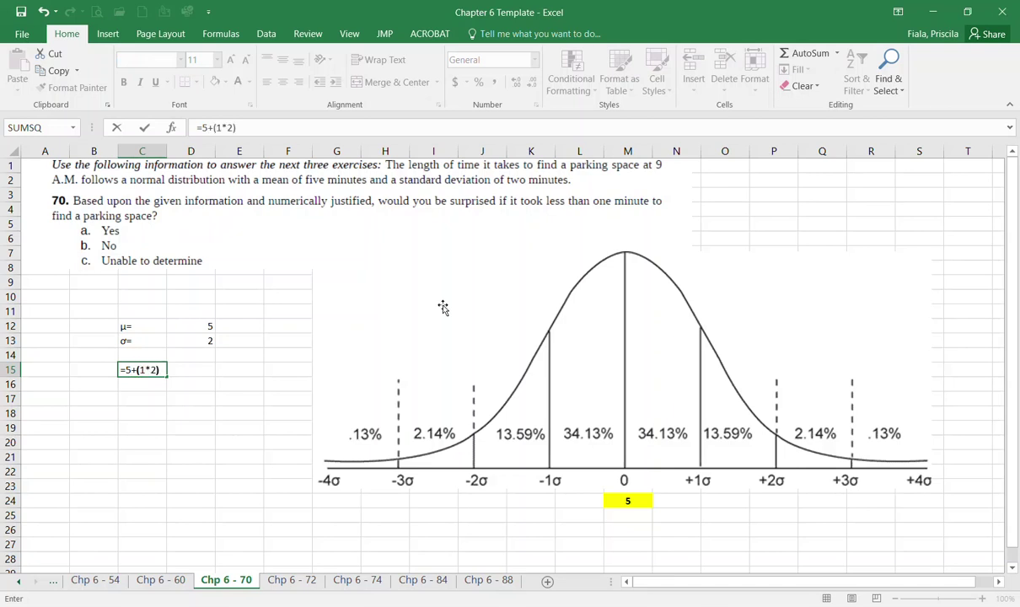
{"action": "key", "text": "Return"}
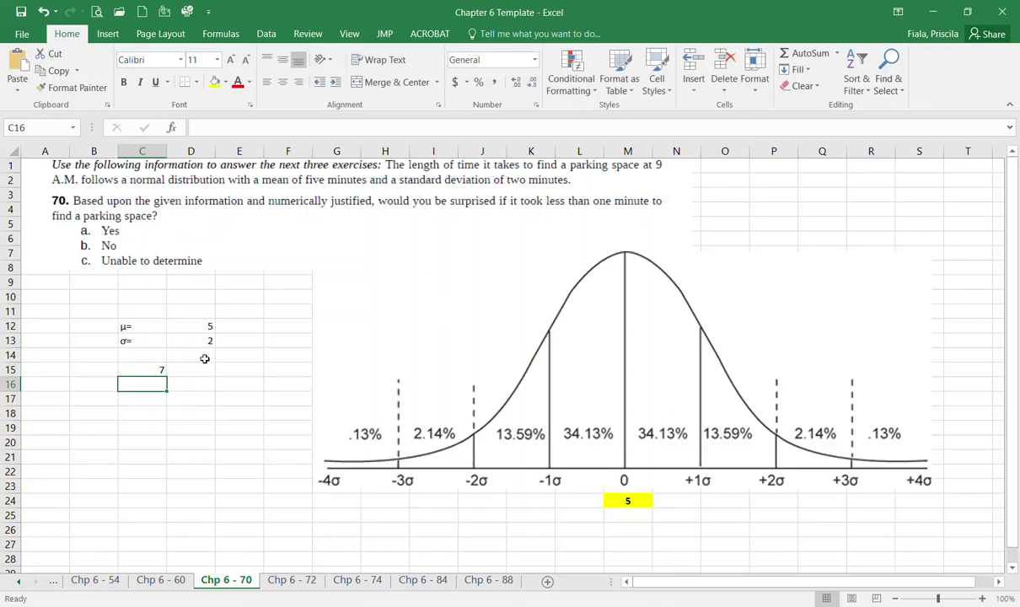
{"action": "left_click", "coordinate": [204, 362]}
{"action": "key", "text": "Left"}
{"action": "key", "text": "Left"}
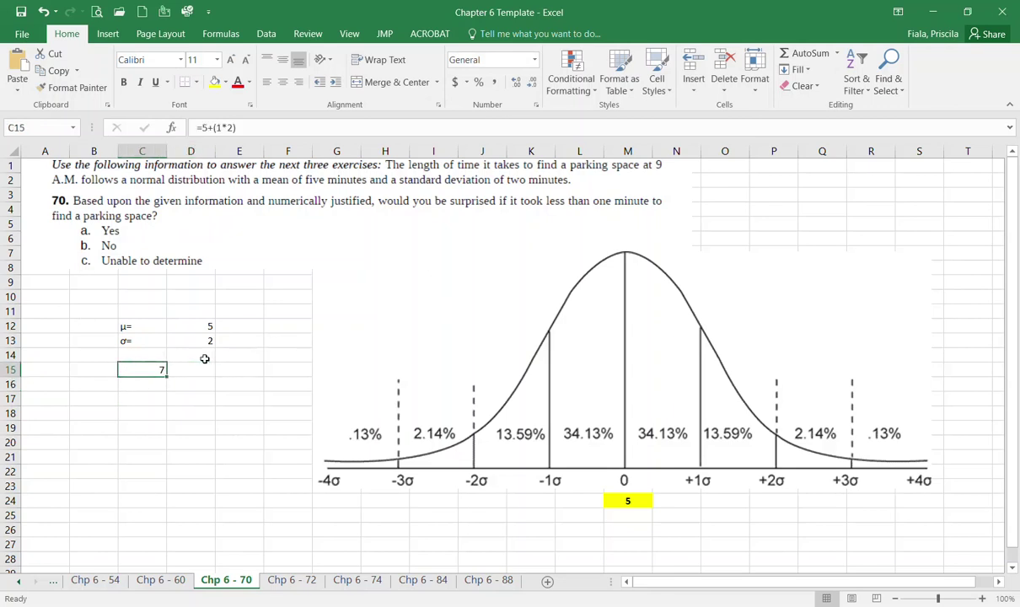
{"action": "left_click", "coordinate": [154, 370]}
{"action": "left_click_drag", "start_coordinate": [166, 371], "coordinate": [180, 376]}
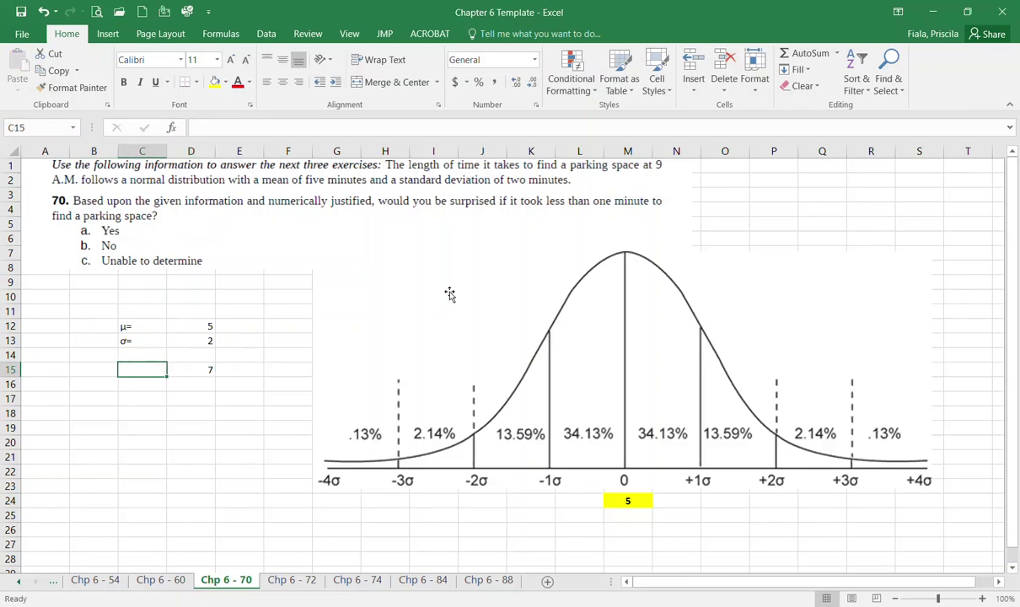
{"action": "type", "text": "=5"}
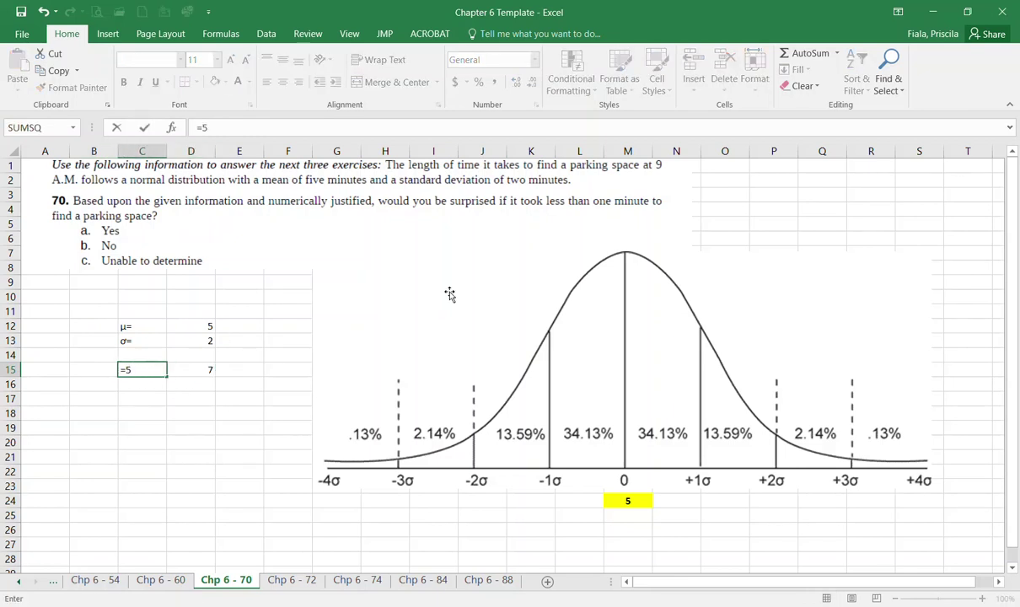
{"action": "type", "text": "-(1*"}
Make C15 the lower one-sigma bound 3 using absolute references $D$12 and $D$13.
{"action": "left_click", "coordinate": [199, 338]}
{"action": "type", "text": ")"}
{"action": "key", "text": "ctrl+Return"}
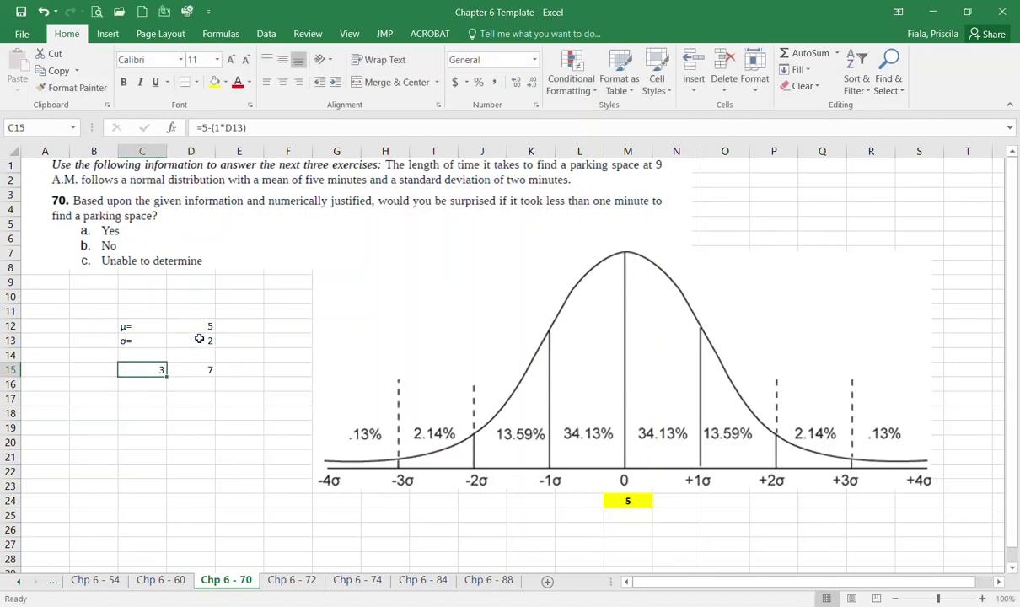
{"action": "key", "text": "F2"}
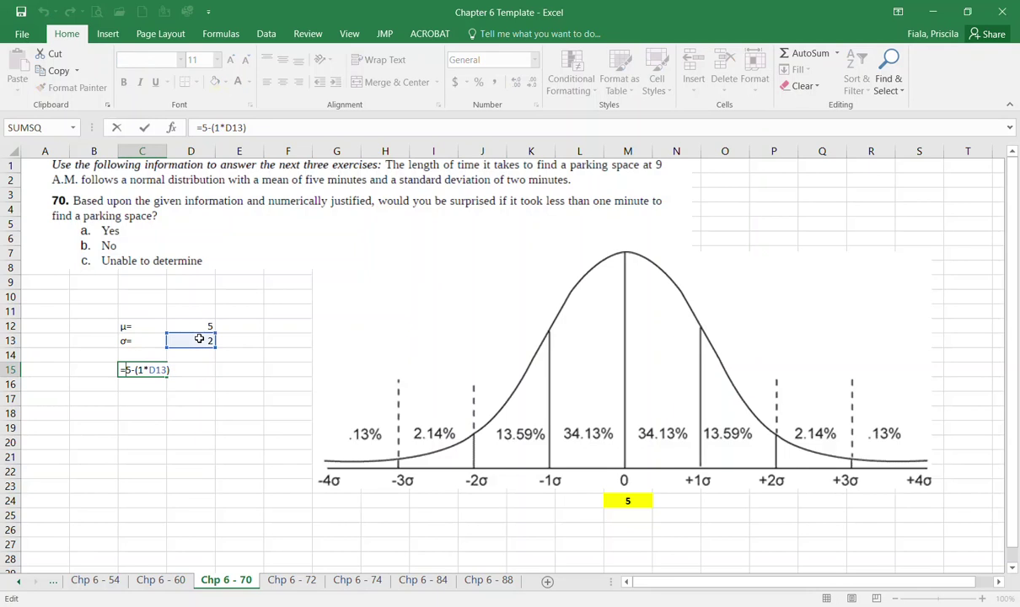
{"action": "key", "text": "Delete"}
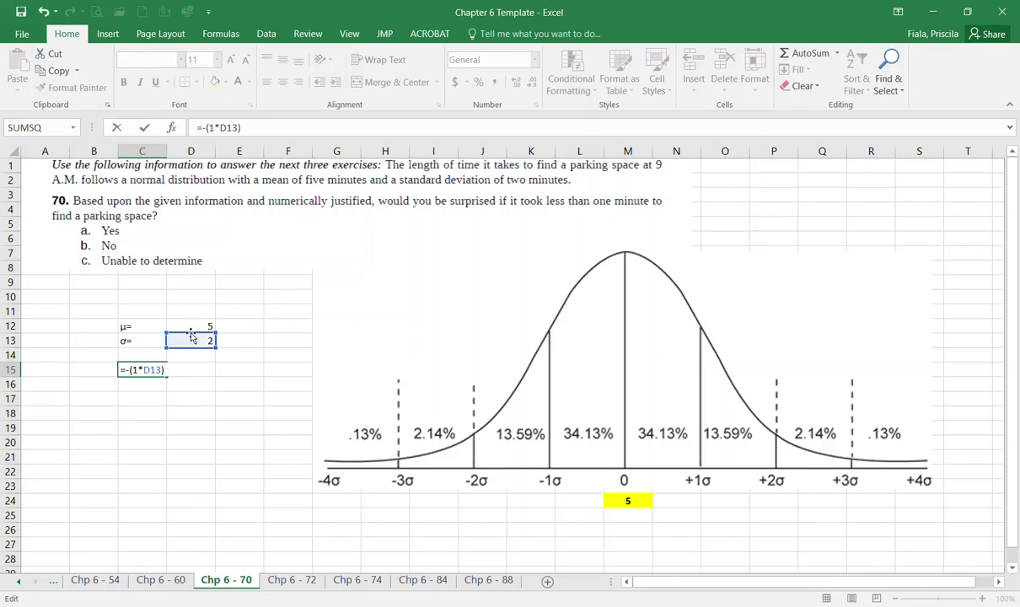
{"action": "left_click", "coordinate": [188, 324]}
{"action": "key", "text": "F4"}
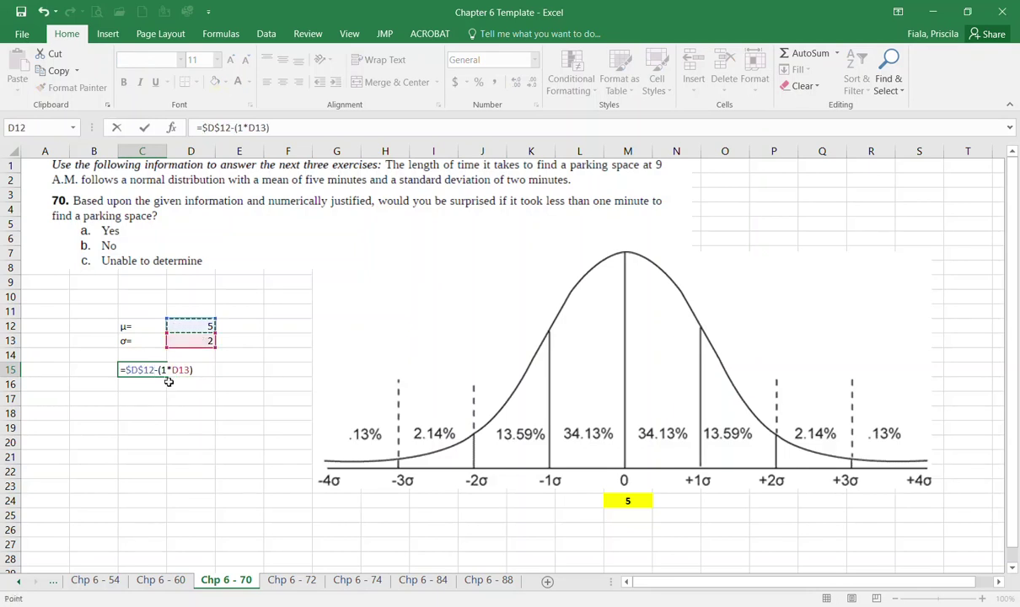
{"action": "key", "text": "End"}
{"action": "key", "text": "F4"}
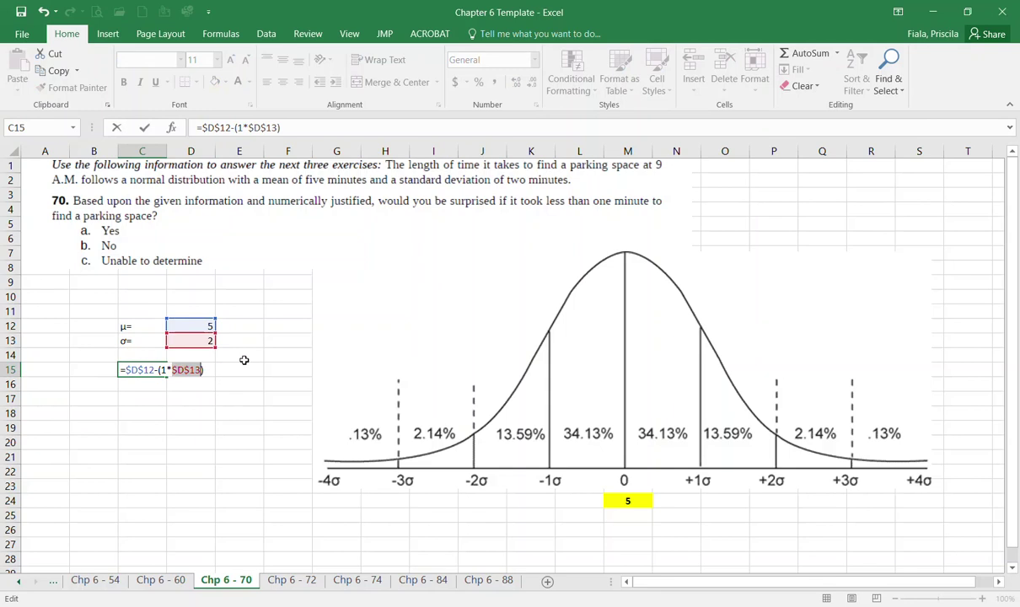
{"action": "key", "text": "ctrl+Return"}
Rewrite the D15 formula to use the absolute mean reference $D$12.
{"action": "key", "text": "Right"}
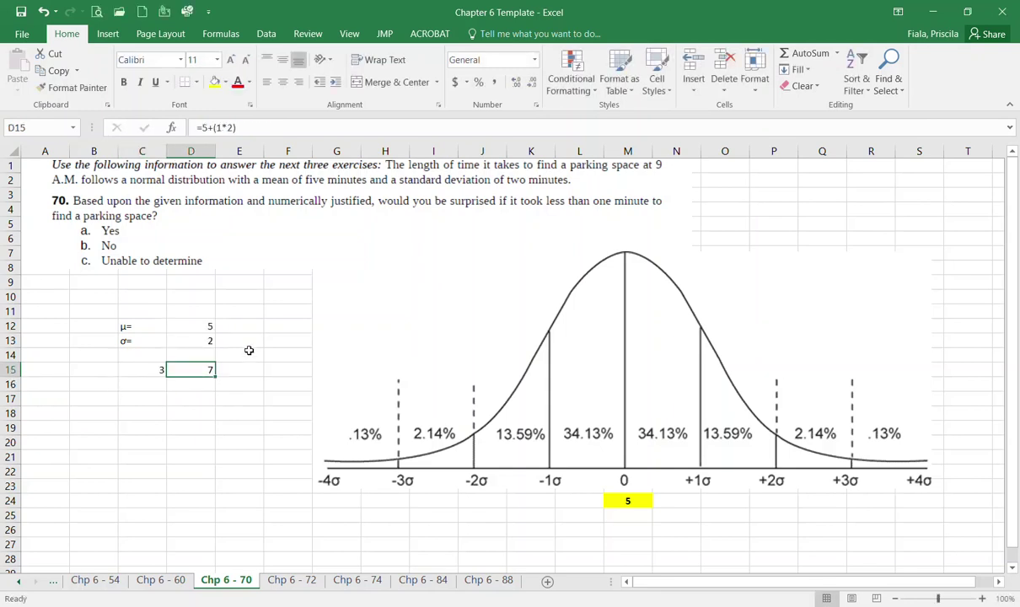
{"action": "key", "text": "F2"}
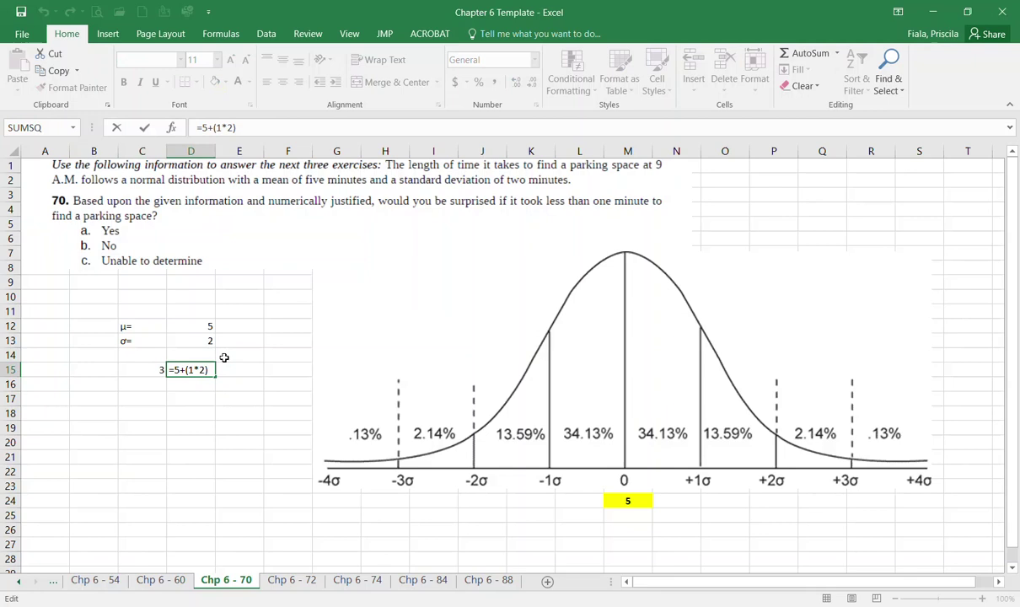
{"action": "key", "text": "Delete"}
{"action": "left_click", "coordinate": [191, 327]}
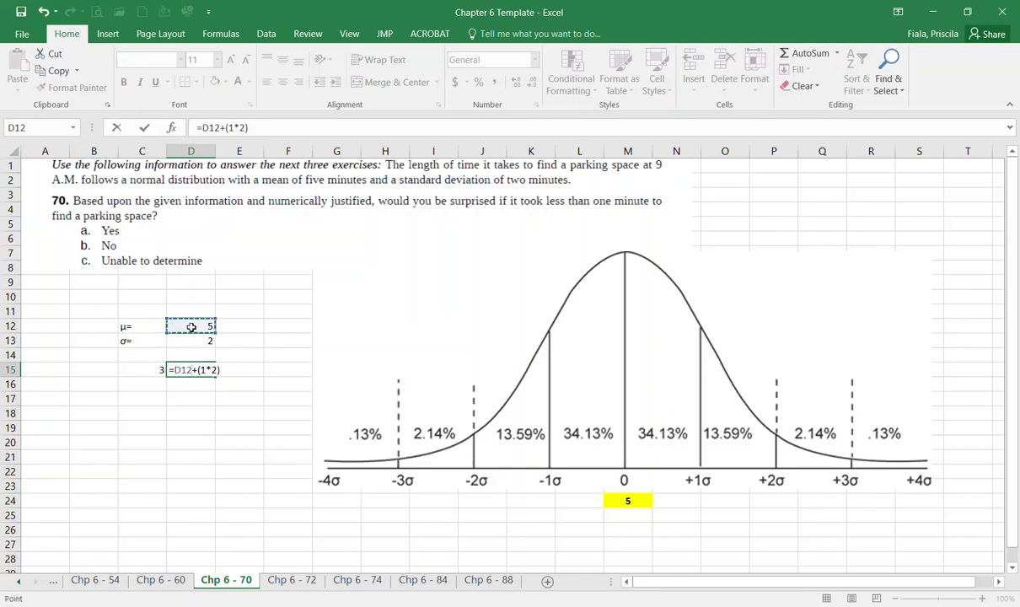
{"action": "key", "text": "F4"}
{"action": "key", "text": "F4"}
{"action": "key", "text": "F4"}
{"action": "key", "text": "F4"}
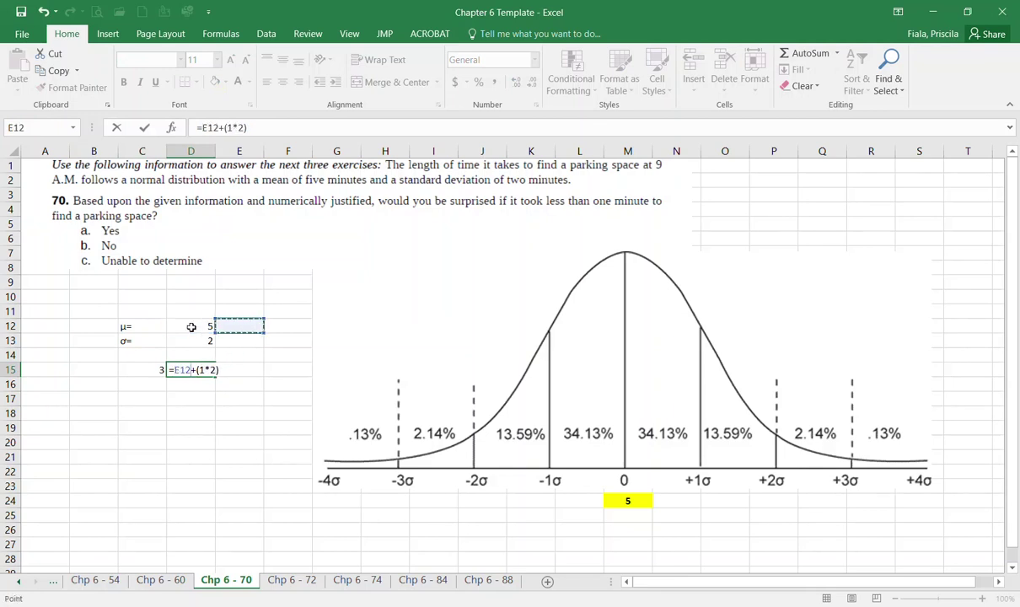
{"action": "key", "text": "F4"}
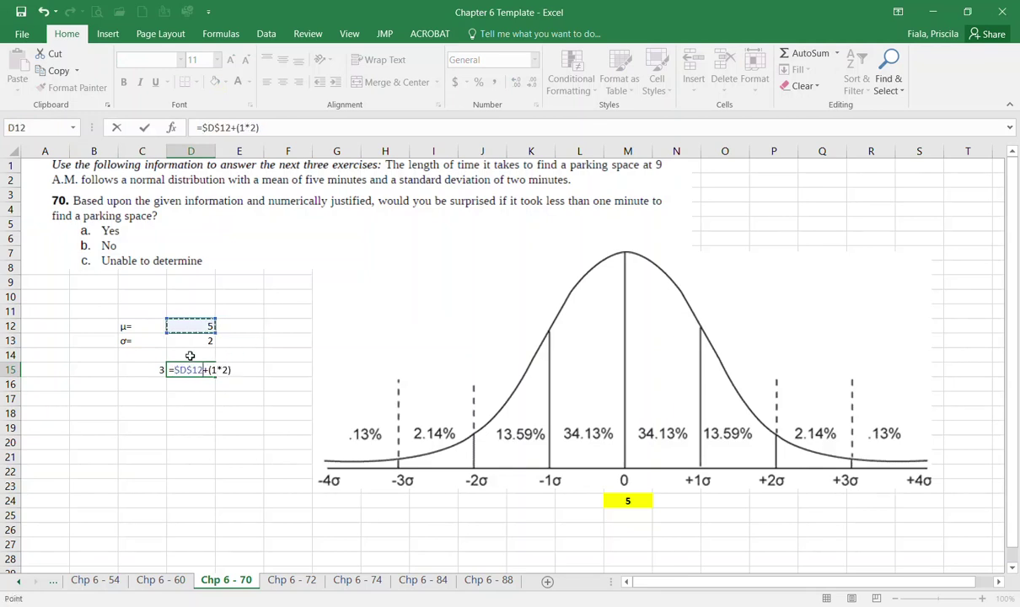
{"action": "left_click", "coordinate": [226, 369]}
{"action": "key", "text": "Return"}
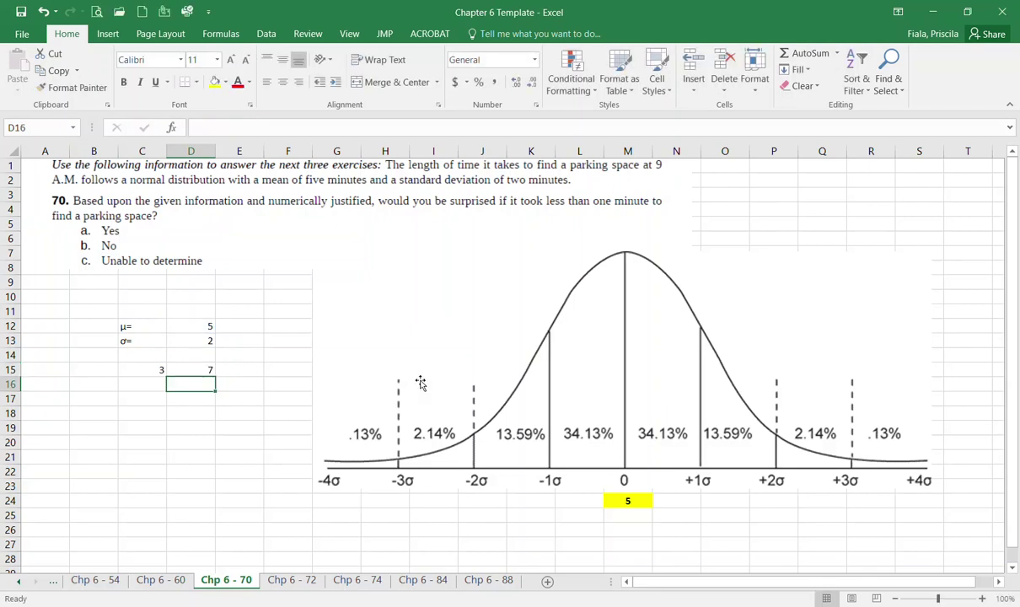
Copy the C15:D15 formula pair into rows 16 and 17.
{"action": "left_click", "coordinate": [145, 369]}
{"action": "key", "text": "shift+Right"}
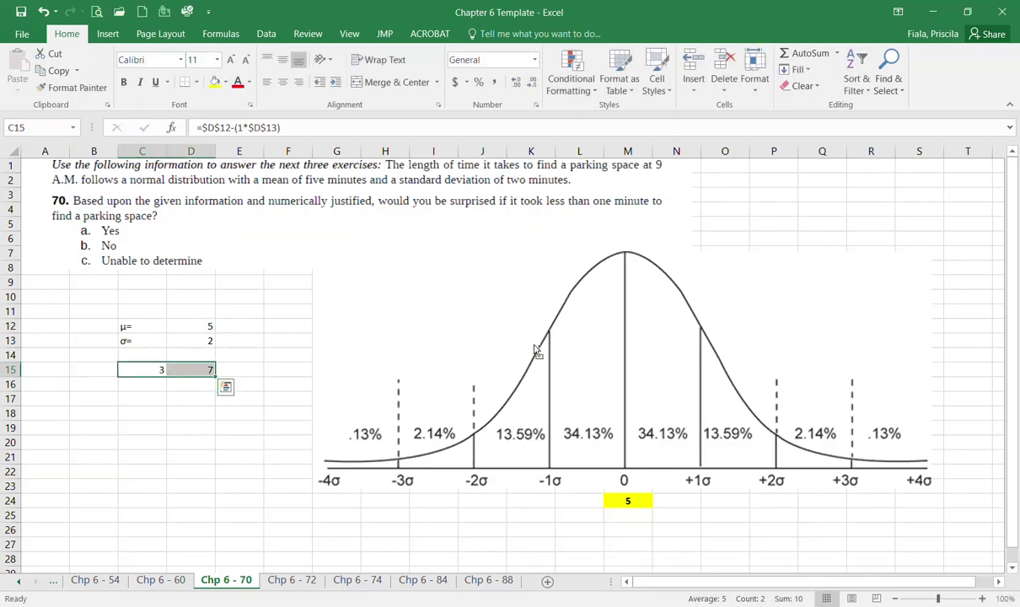
{"action": "key", "text": "ctrl+c"}
{"action": "key", "text": "Down"}
{"action": "key", "text": "shift+Right"}
{"action": "key", "text": "shift+Down"}
{"action": "key", "text": "Return"}
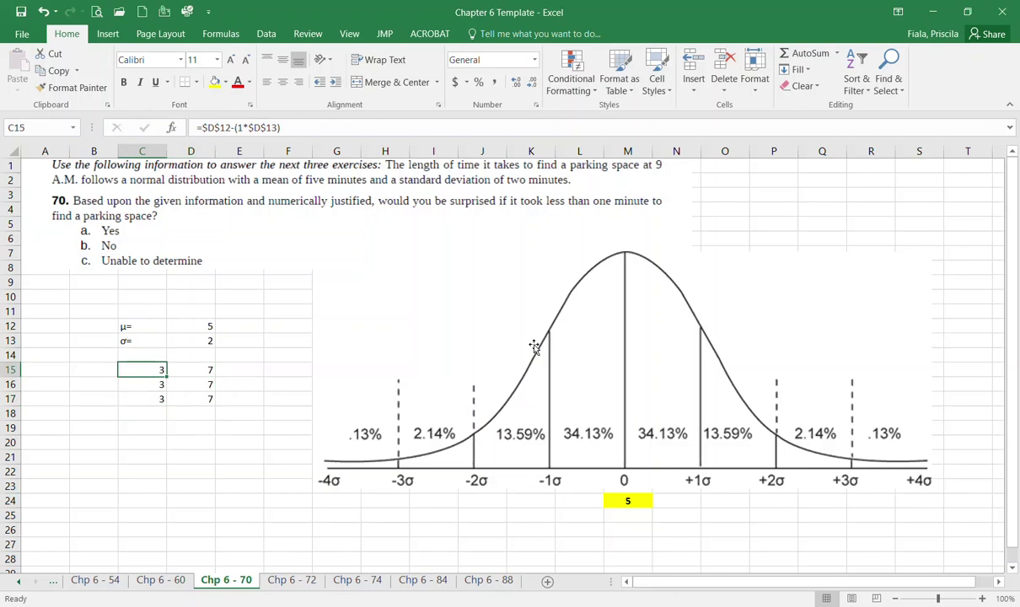
Change the row 16 multipliers to 2, giving the two-sigma bounds 1 and 9.
{"action": "key", "text": "F2"}
{"action": "key", "text": "Left"}
{"action": "key", "text": "Left"}
{"action": "key", "text": "Left"}
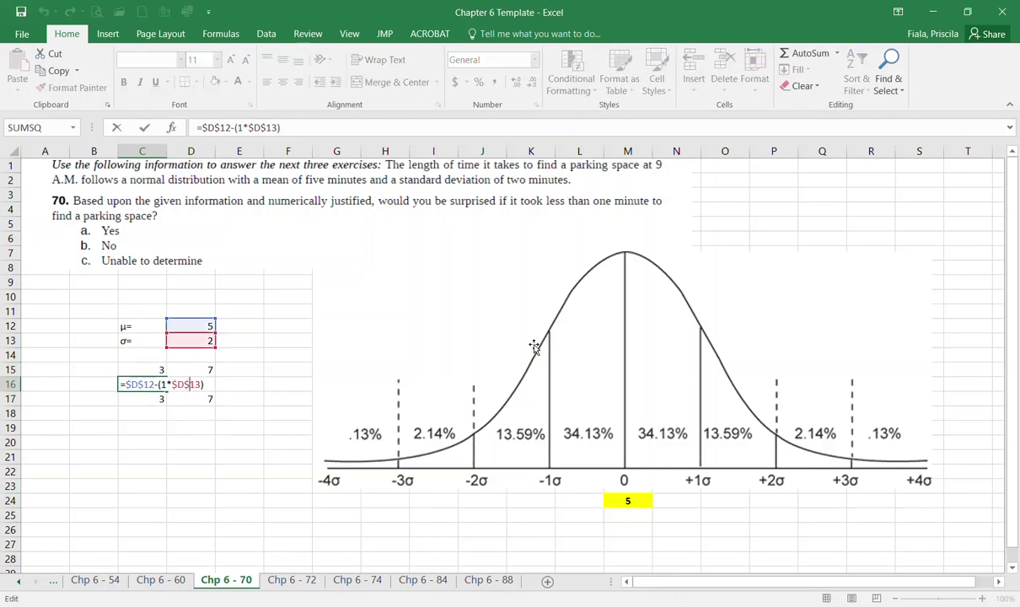
{"action": "key", "text": "Delete"}
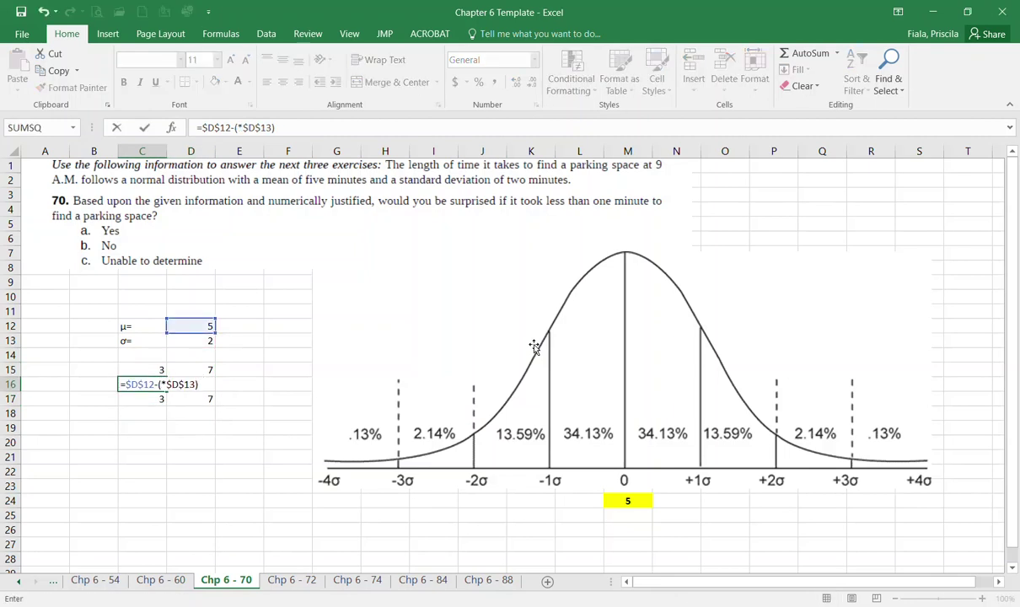
{"action": "type", "text": "32"}
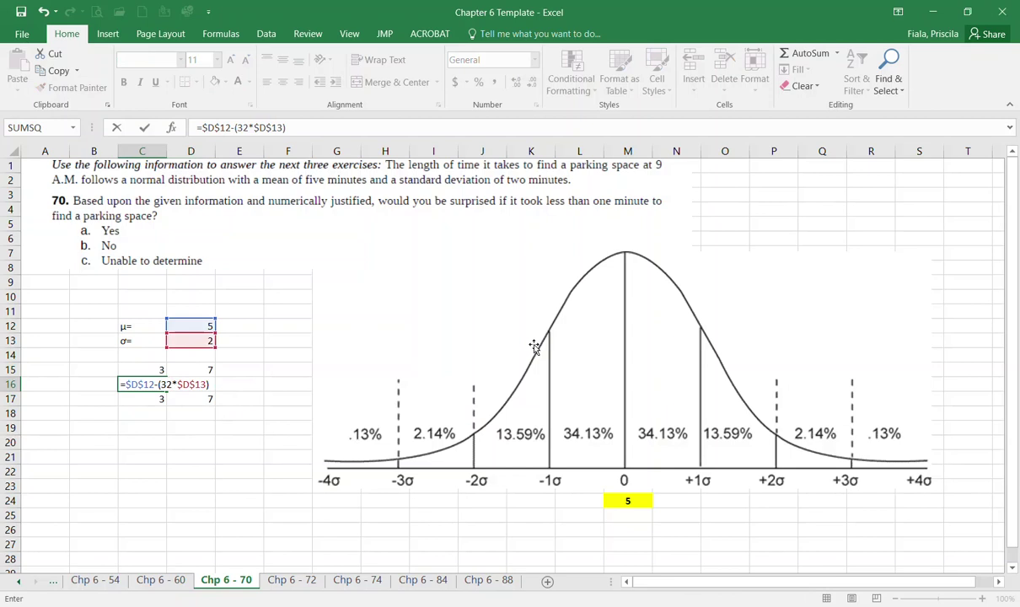
{"action": "key", "text": "ctrl+Return"}
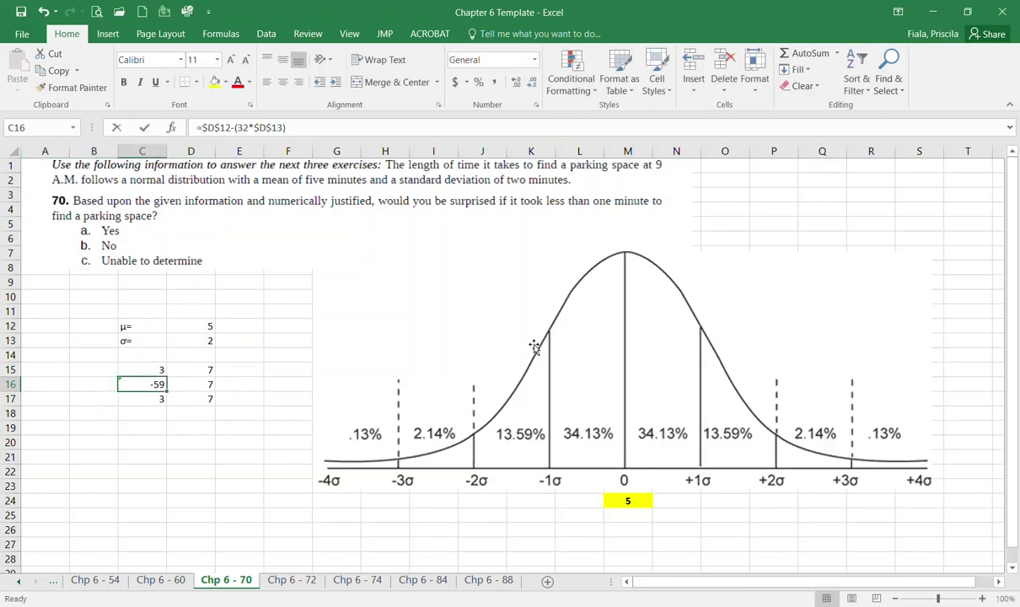
{"action": "key", "text": "F2"}
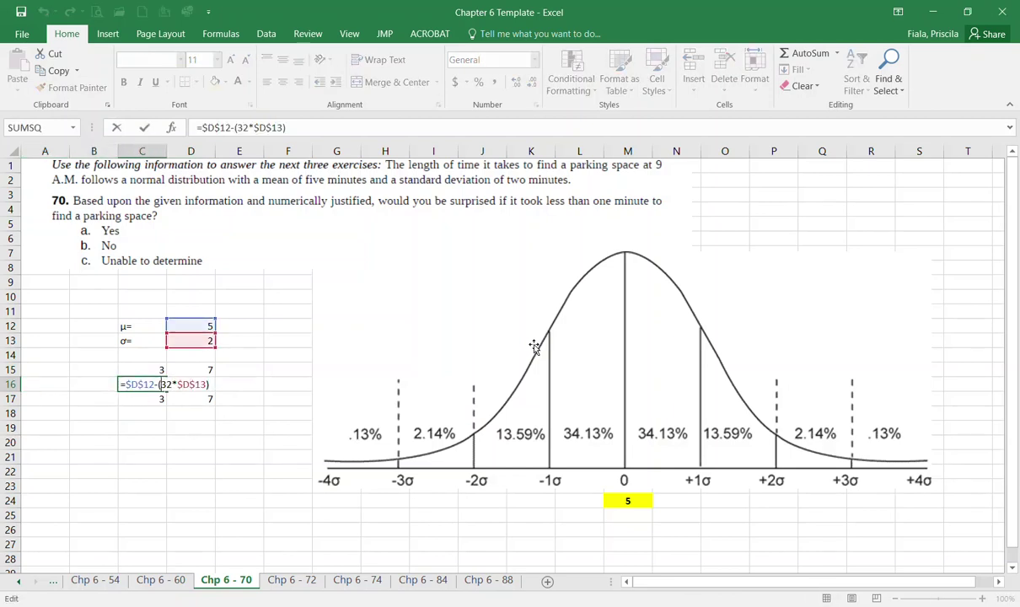
{"action": "key", "text": "Delete"}
{"action": "key", "text": "Tab"}
{"action": "key", "text": "F2"}
{"action": "key", "text": "Left"}
{"action": "key", "text": "Left"}
{"action": "key", "text": "Return"}
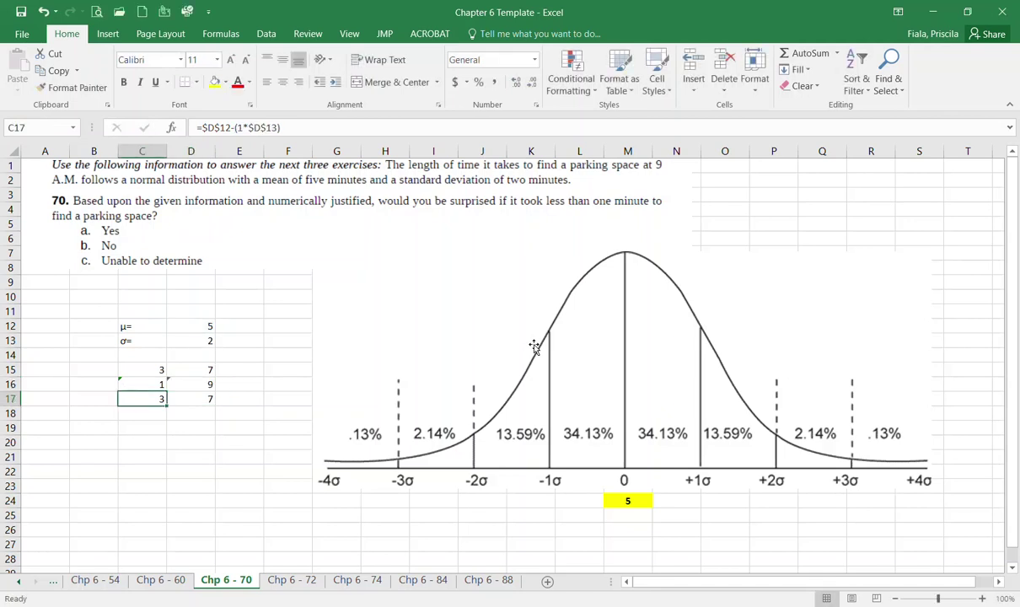
Change the row 17 multipliers to 3, giving the three-sigma bounds -1 and 11.
{"action": "key", "text": "F2"}
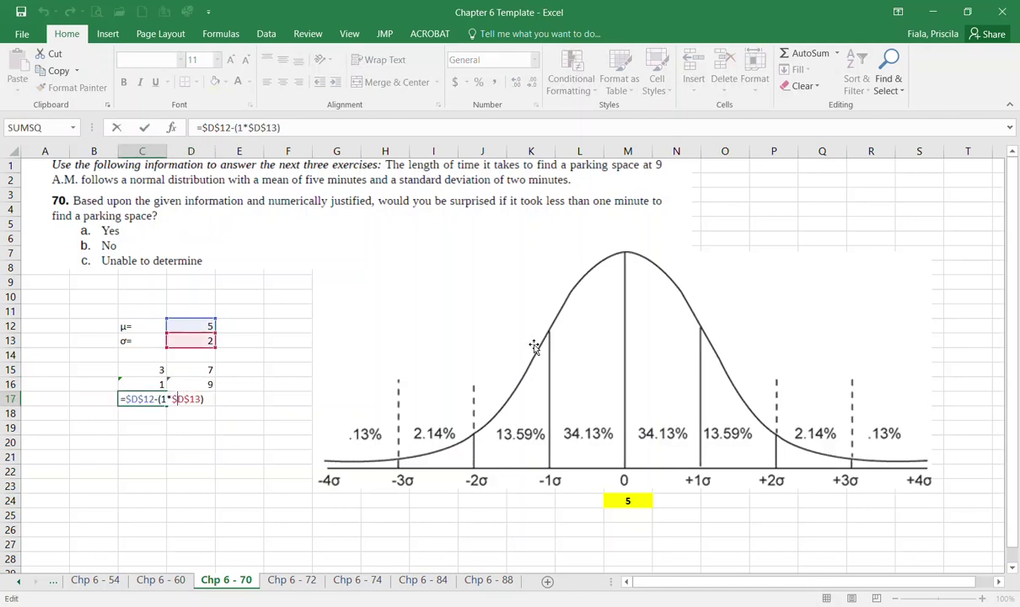
{"action": "key", "text": "Delete"}
{"action": "type", "text": "3"}
{"action": "key", "text": "Tab"}
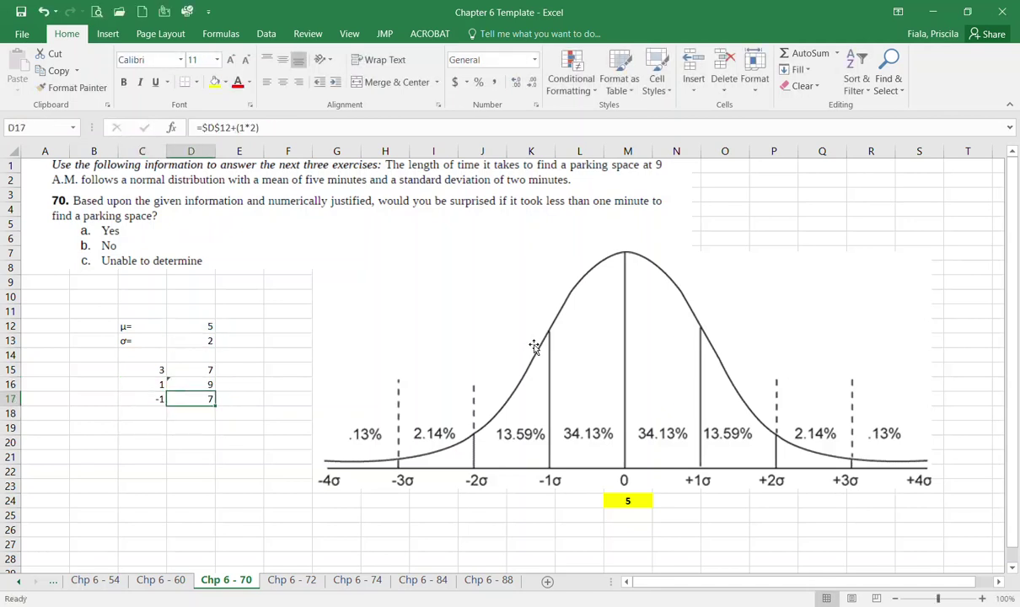
{"action": "key", "text": "F2"}
{"action": "key", "text": "Left"}
{"action": "key", "text": "Left"}
{"action": "key", "text": "Left"}
{"action": "key", "text": "Left"}
{"action": "key", "text": "Delete"}
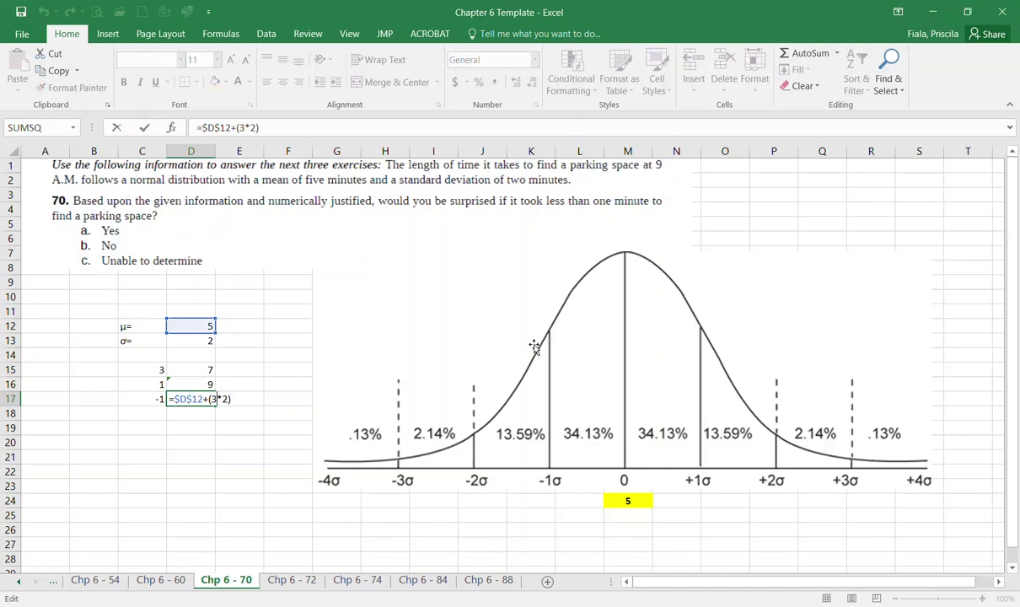
{"action": "type", "text": "3"}
{"action": "key", "text": "Return"}
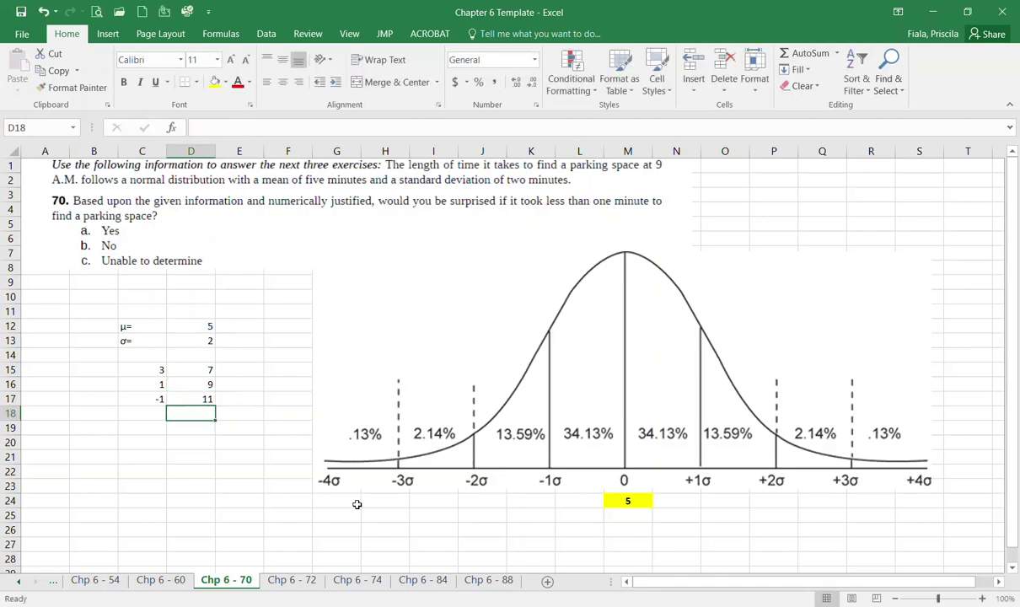
{"action": "left_click", "coordinate": [401, 502]}
Enter -1, 1 and 3 under the −3σ, −2σ and −1σ marks of the curve.
{"action": "type", "text": "-1"}
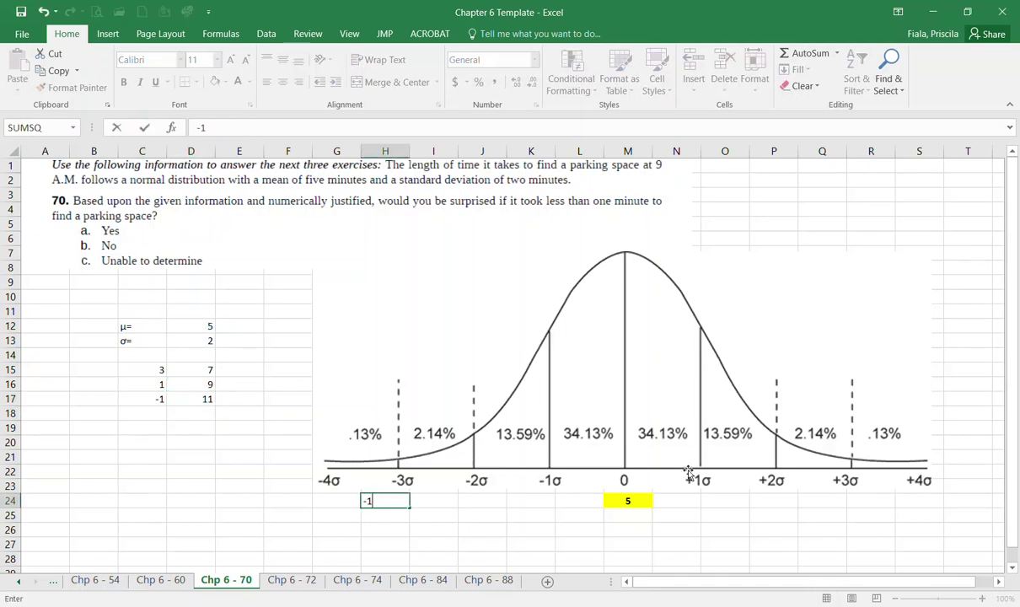
{"action": "key", "text": "Tab"}
{"action": "key", "text": "Tab"}
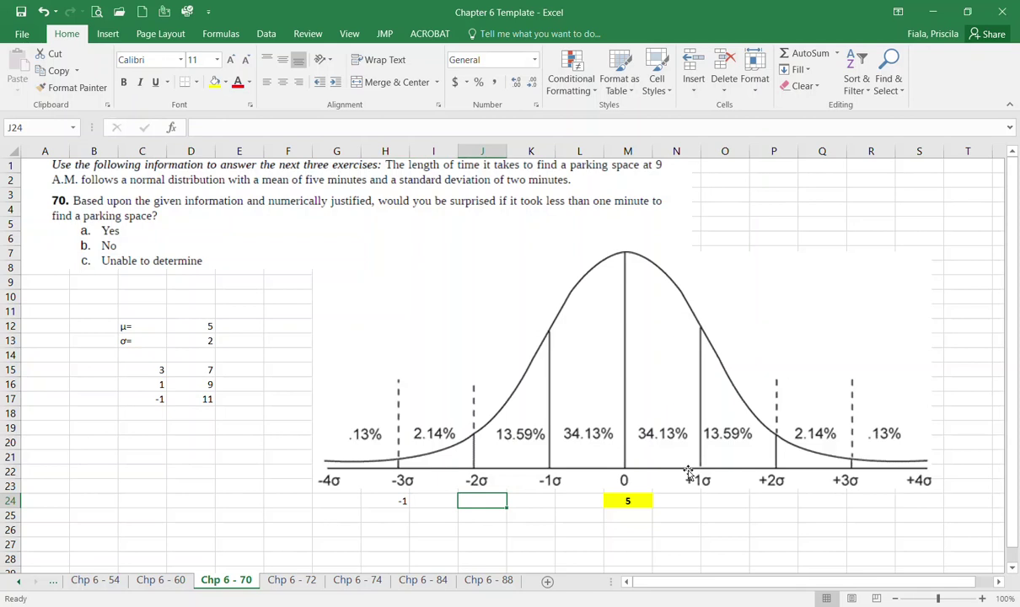
{"action": "type", "text": "1"}
{"action": "key", "text": "Tab"}
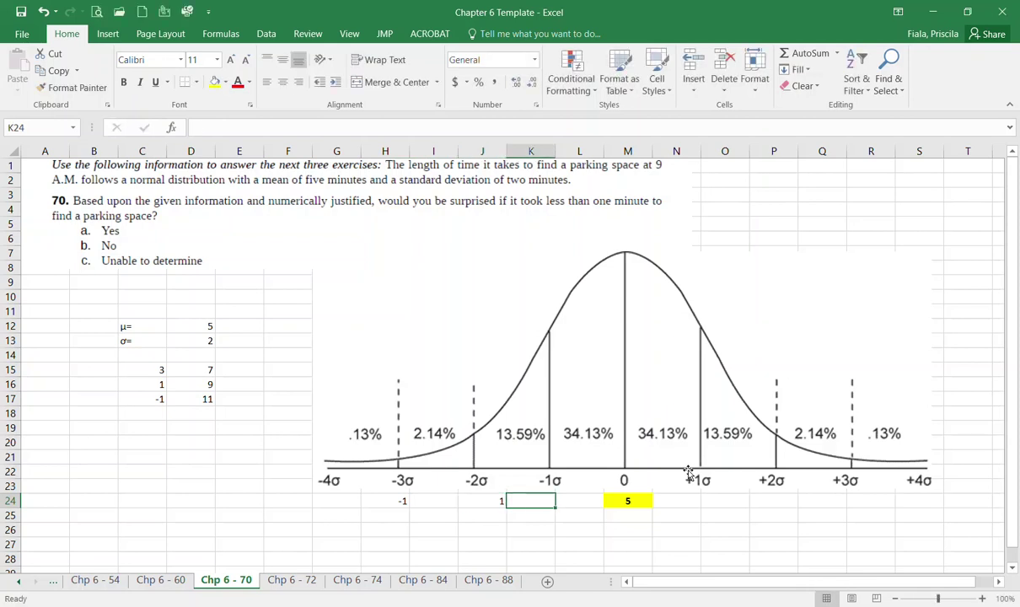
{"action": "type", "text": "3"}
{"action": "key", "text": "Tab"}
{"action": "key", "text": "Tab"}
{"action": "key", "text": "Tab"}
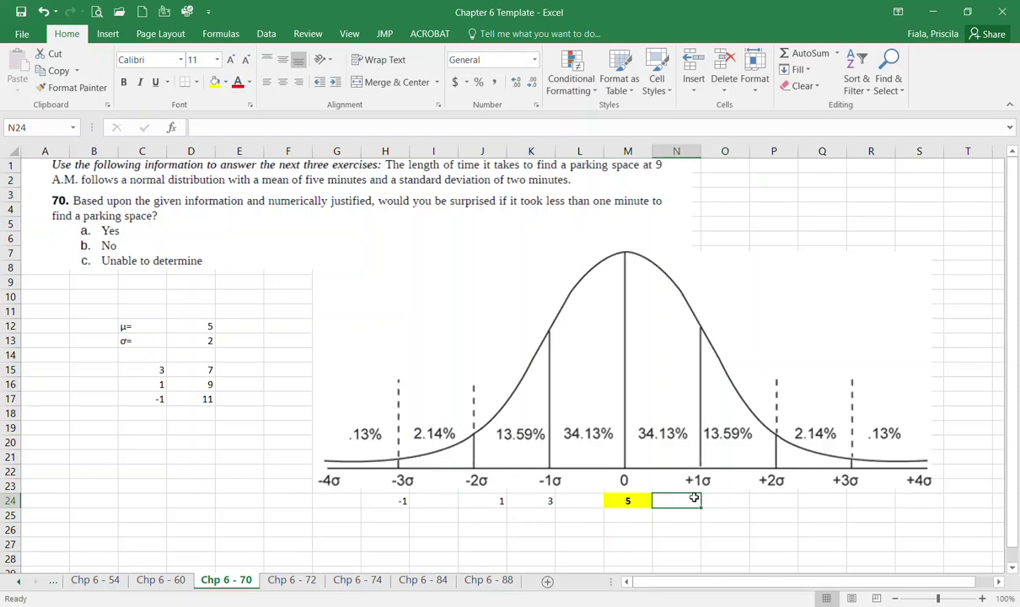
Merge the cells under +1σ and +3σ, then enter 7, 9 and 11 under the positive marks.
{"action": "left_click_drag", "start_coordinate": [694, 498], "coordinate": [731, 501]}
{"action": "left_click", "coordinate": [362, 82]}
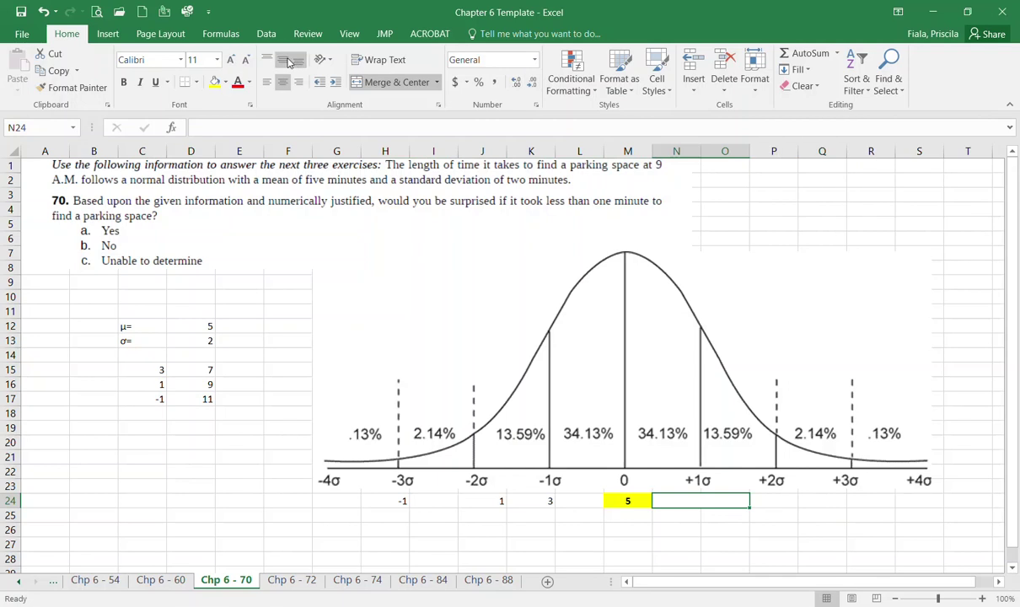
{"action": "type", "text": "7"}
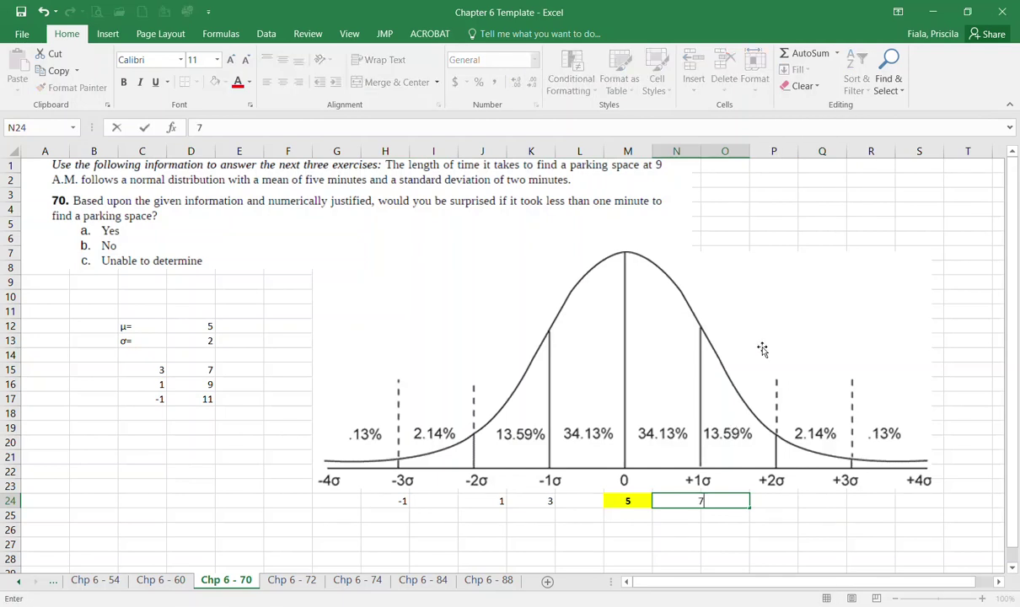
{"action": "key", "text": "Tab"}
{"action": "type", "text": "9"}
{"action": "key", "text": "Tab"}
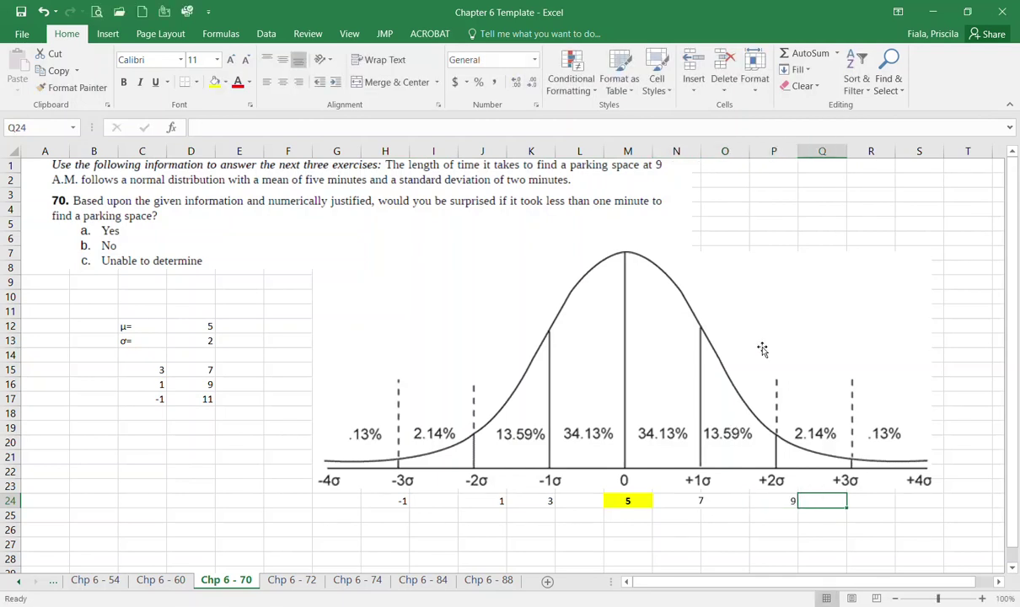
{"action": "key", "text": "shift+Right"}
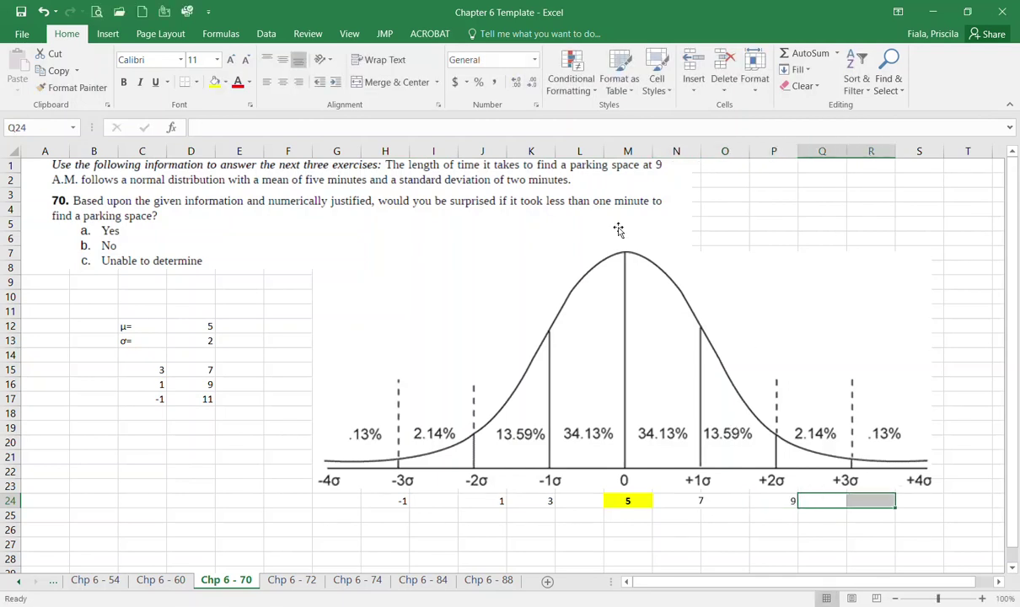
{"action": "left_click", "coordinate": [392, 81]}
{"action": "type", "text": "11"}
{"action": "key", "text": "ctrl+Return"}
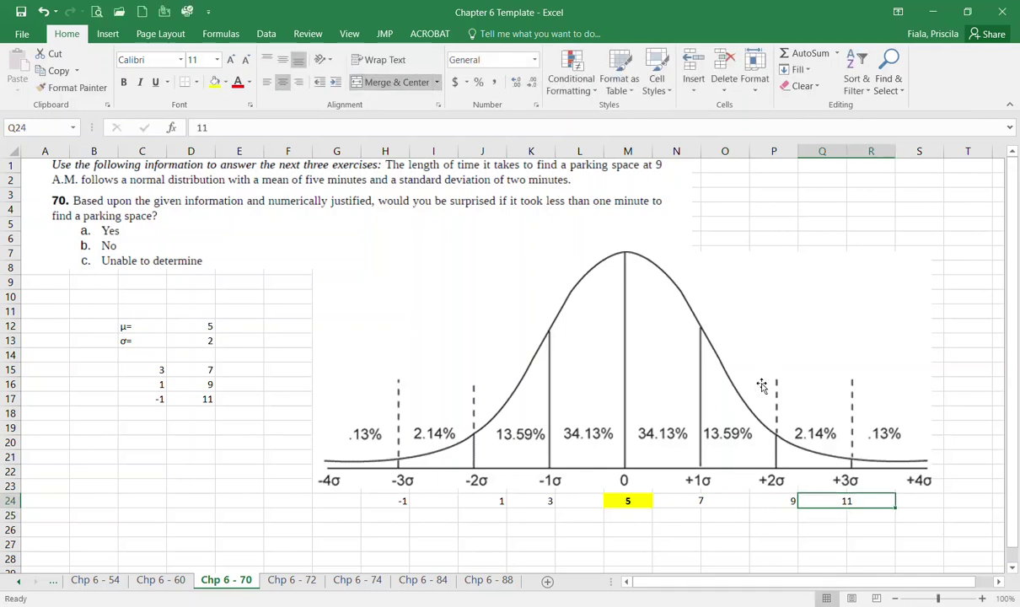
Review the axis values under the curve, then select cell B15 for the 1σ percentage.
{"action": "left_click", "coordinate": [344, 501]}
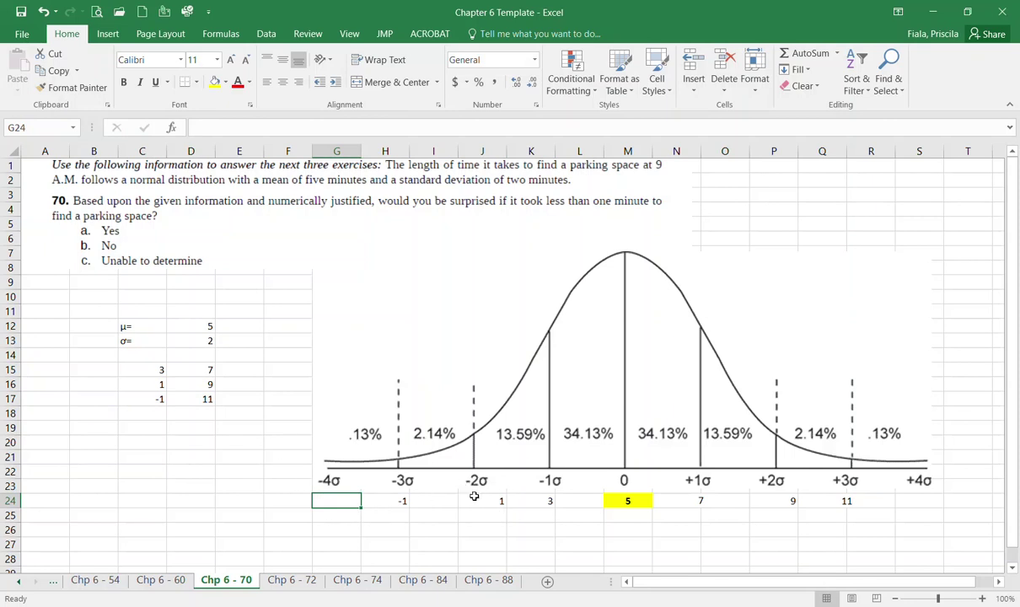
{"action": "left_click", "coordinate": [472, 496]}
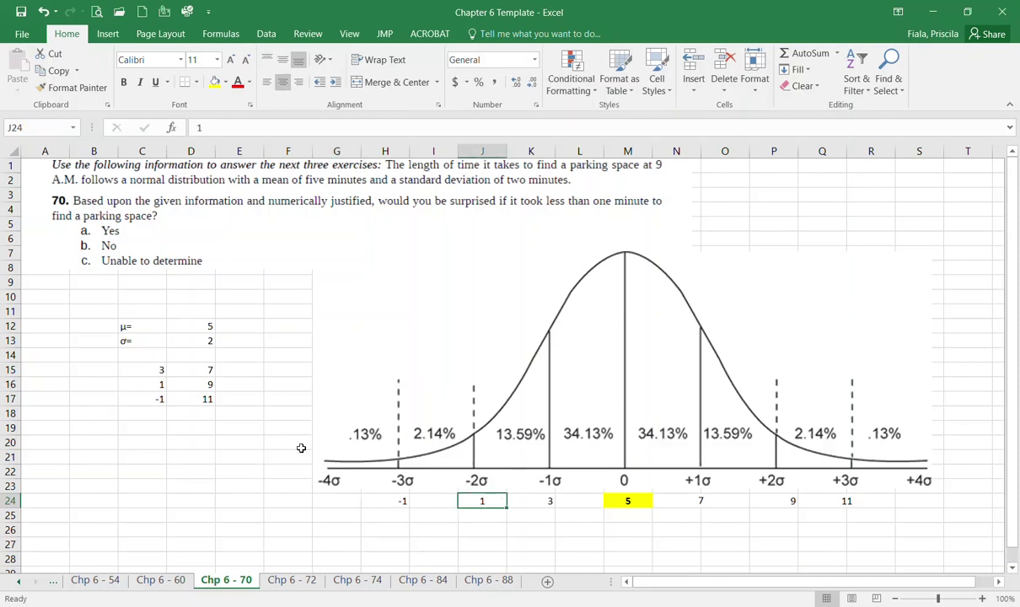
{"action": "left_click", "coordinate": [251, 430]}
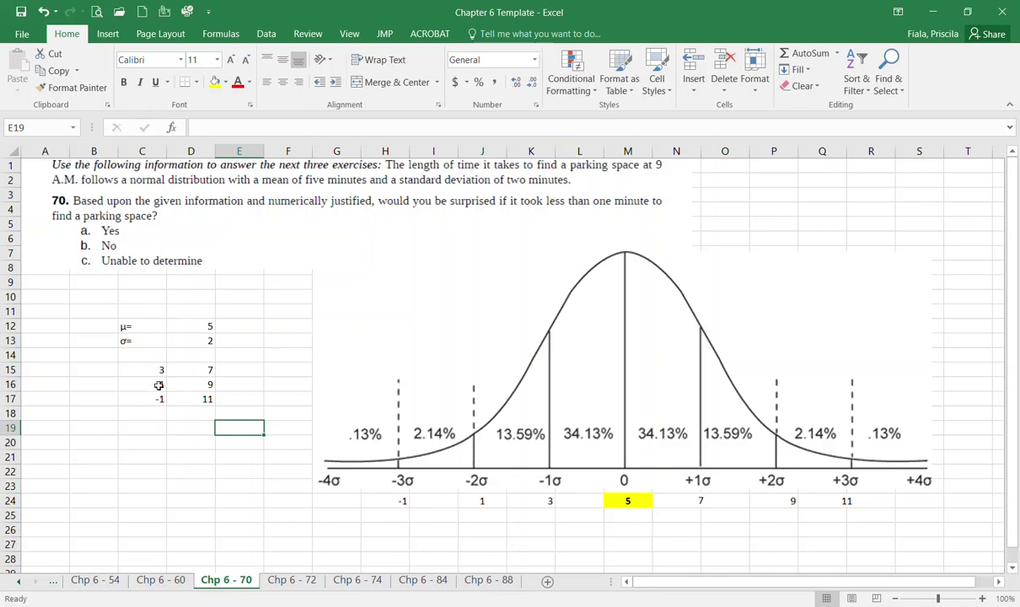
{"action": "left_click", "coordinate": [99, 368]}
Enter 68.27% and 95.44% in B15:B16, with intervals [3,7] and [1,9] in E15:E16.
{"action": "type", "text": "69"}
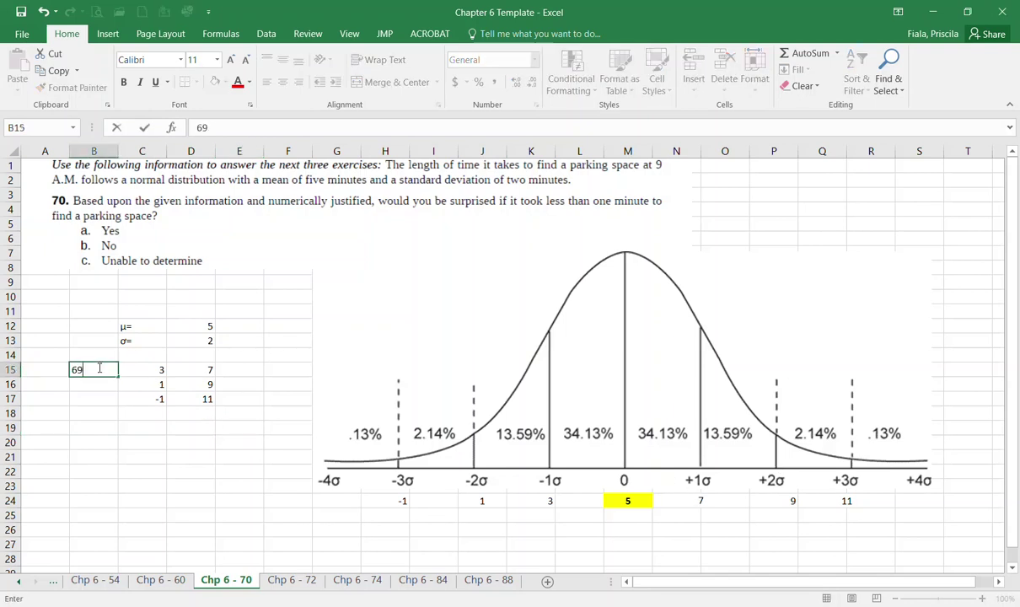
{"action": "key", "text": "BackSpace"}
{"action": "key", "text": "BackSpace"}
{"action": "key", "text": "BackSpace"}
{"action": "type", "text": "8.27%"}
{"action": "key", "text": "Tab"}
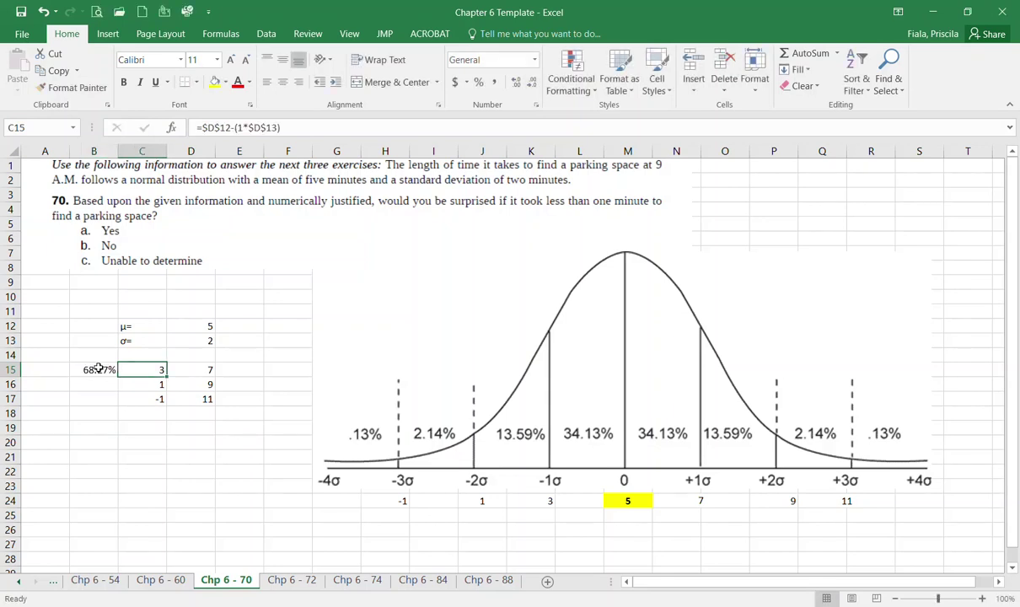
{"action": "key", "text": "Tab"}
{"action": "key", "text": "Tab"}
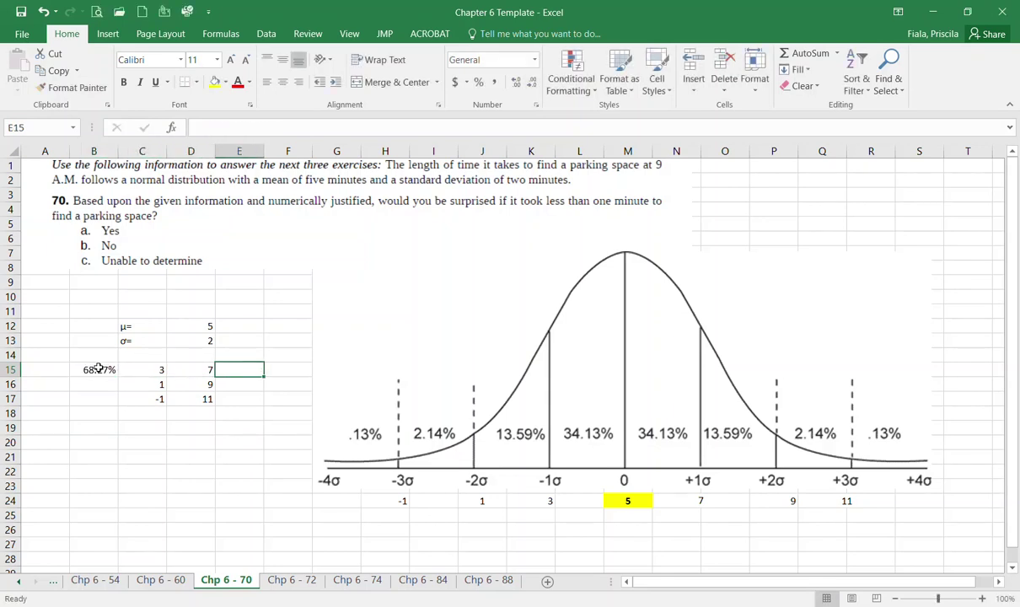
{"action": "type", "text": "[3,7"}
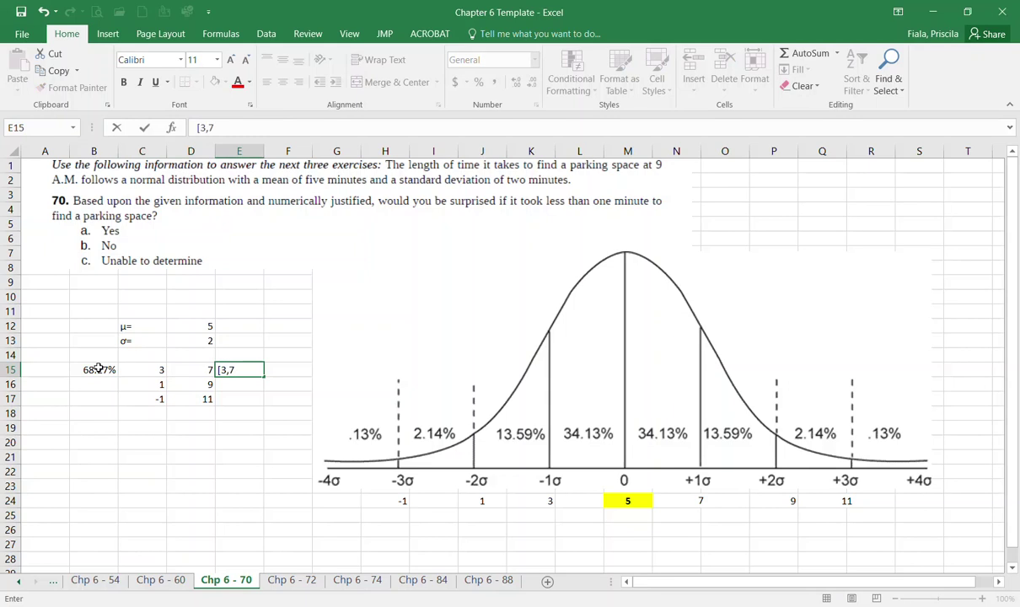
{"action": "type", "text": "]"}
{"action": "key", "text": "Return"}
{"action": "key", "text": "Left"}
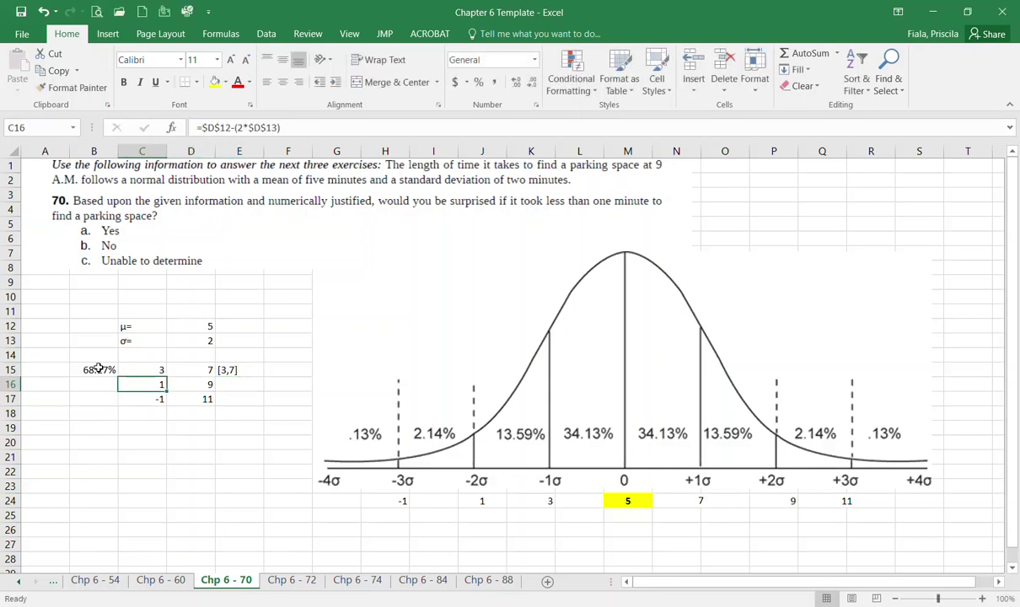
{"action": "key", "text": "Left"}
{"action": "key", "text": "Left"}
{"action": "type", "text": "95"}
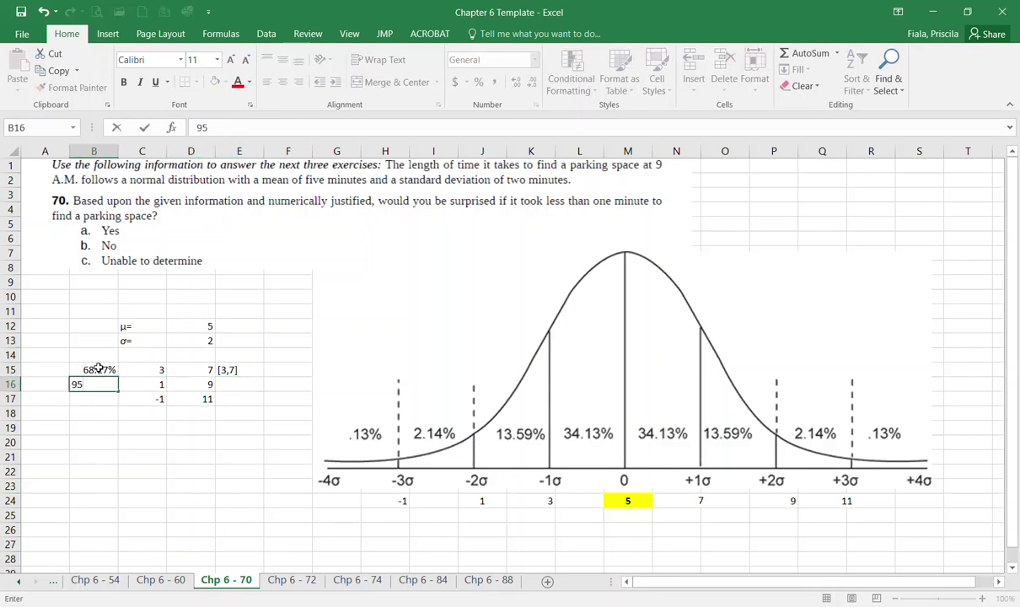
{"action": "type", "text": ".44%"}
{"action": "key", "text": "Right"}
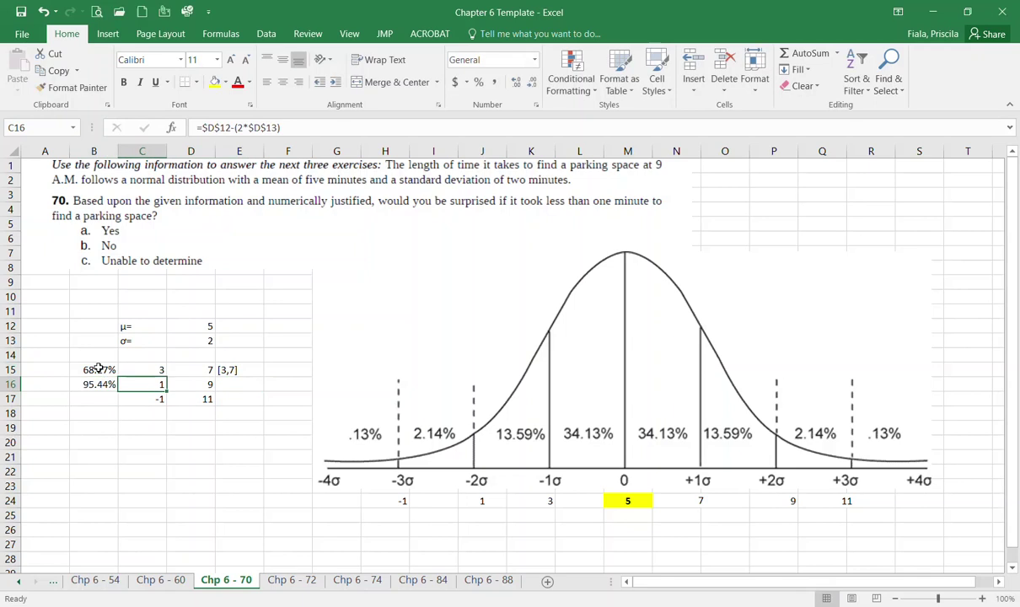
{"action": "key", "text": "Right"}
{"action": "key", "text": "Right"}
{"action": "type", "text": "["}
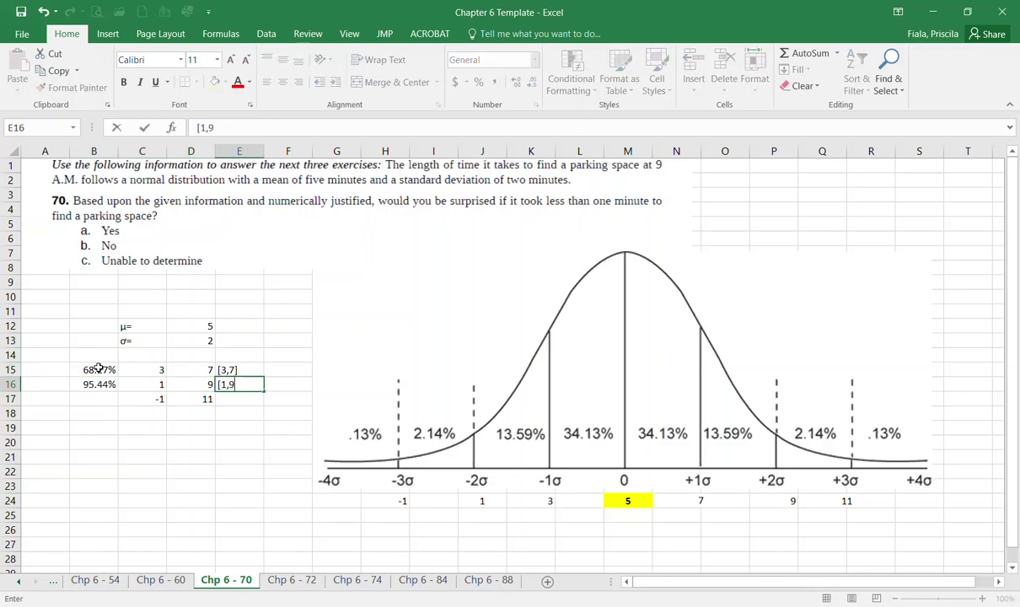
{"action": "type", "text": "1,9]"}
{"action": "key", "text": "Return"}
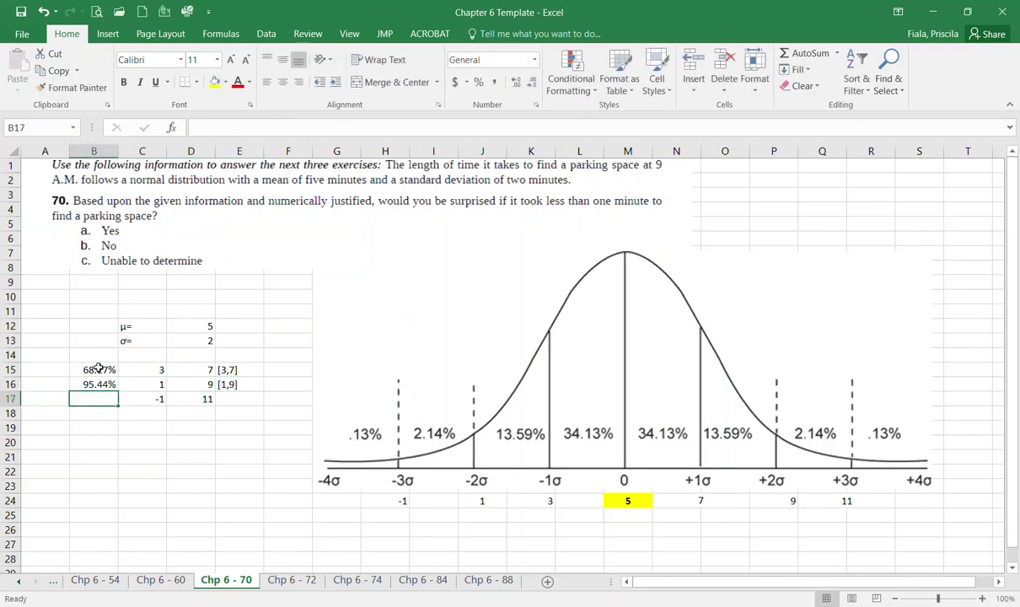
Add 99.72% with interval [-1,11] in row 17, then right-align the intervals E15:E17.
{"action": "type", "text": "99"}
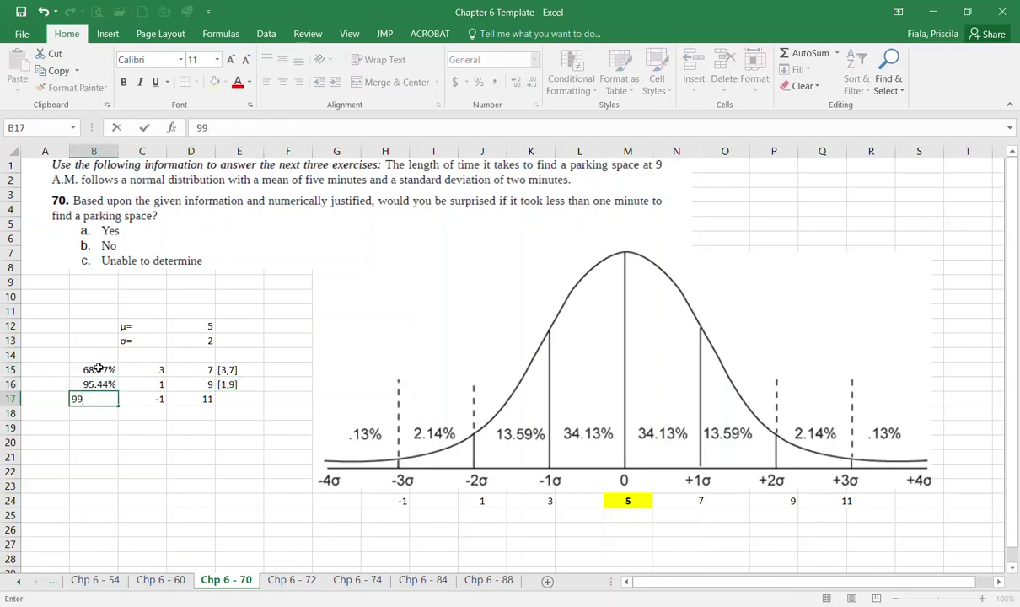
{"action": "key", "text": "Tab"}
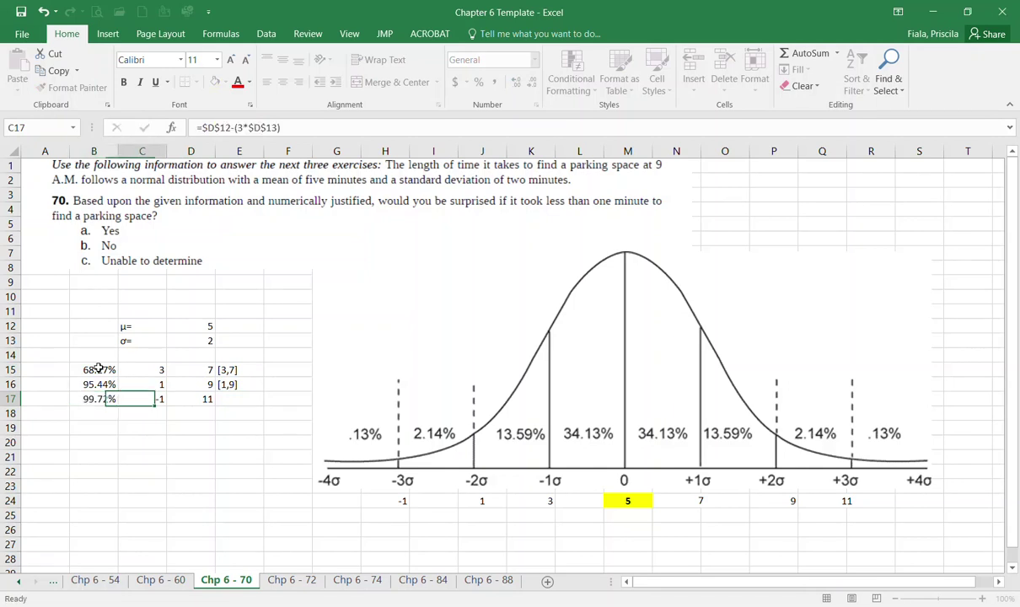
{"action": "key", "text": "Tab"}
{"action": "key", "text": "Tab"}
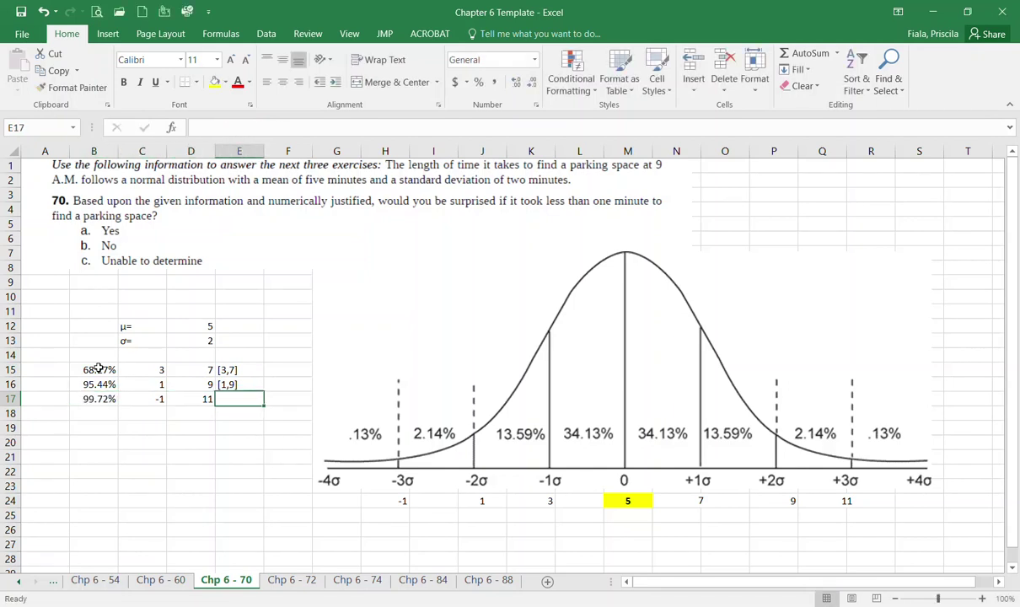
{"action": "type", "text": "[-01"}
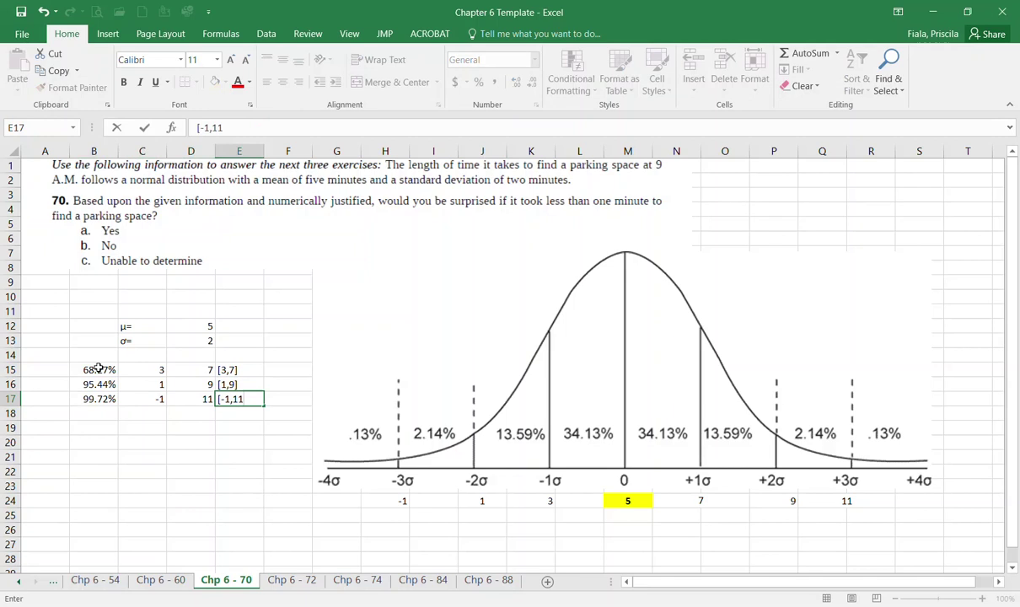
{"action": "left_click", "coordinate": [99, 370]}
{"action": "key", "text": "Down"}
{"action": "key", "text": "Down"}
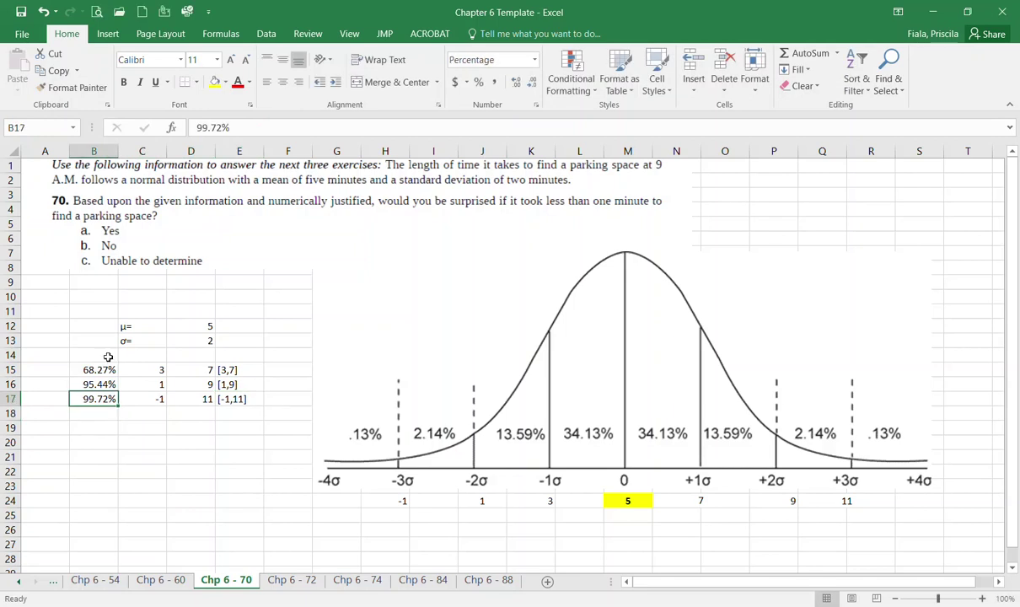
{"action": "left_click_drag", "start_coordinate": [241, 370], "coordinate": [247, 400]}
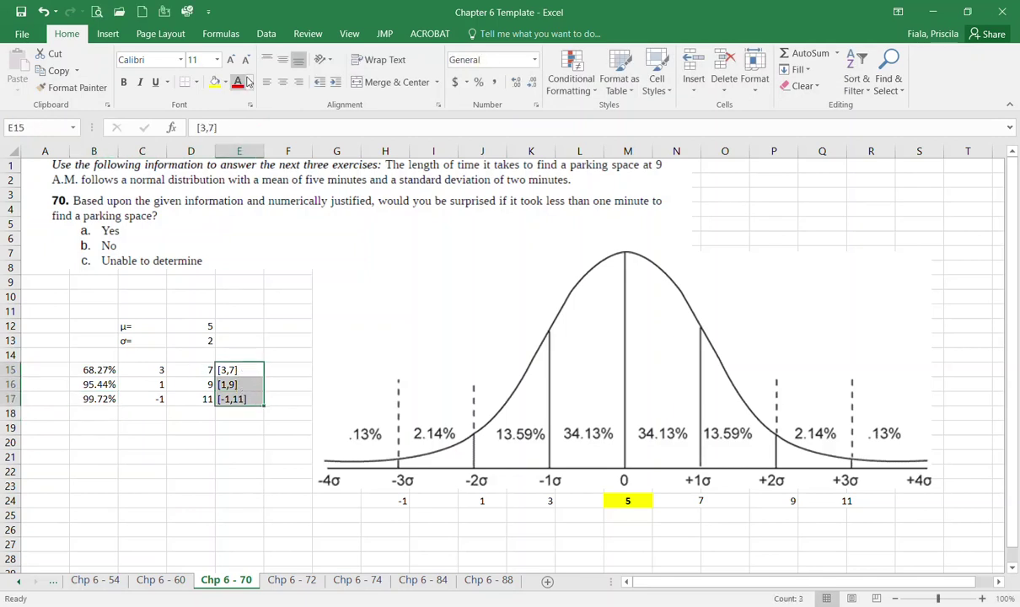
{"action": "left_click", "coordinate": [297, 84]}
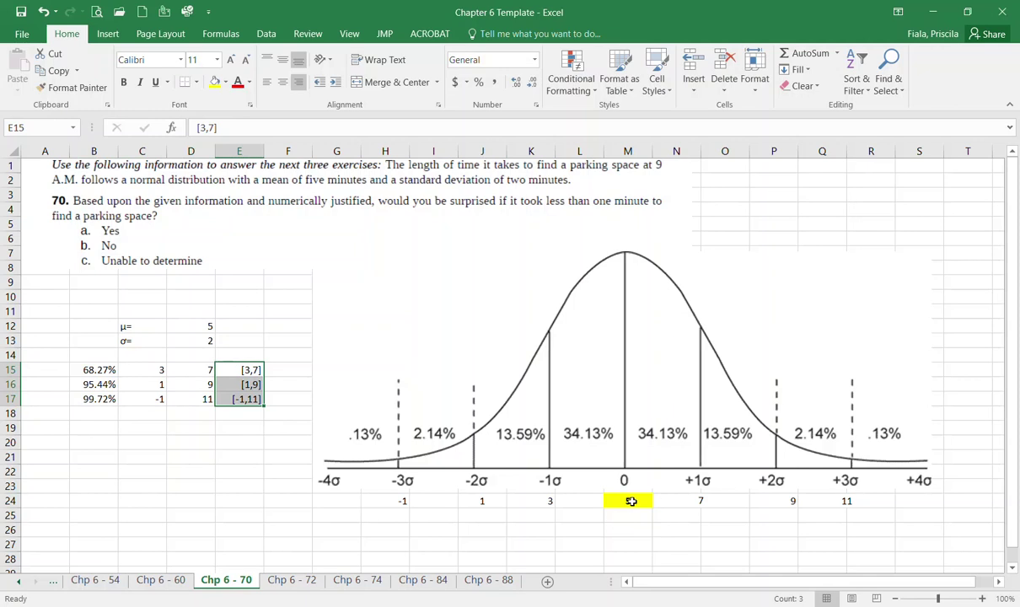
Check the axis values 5, 3 and 7 beneath the curve in row 24.
{"action": "left_click", "coordinate": [632, 501]}
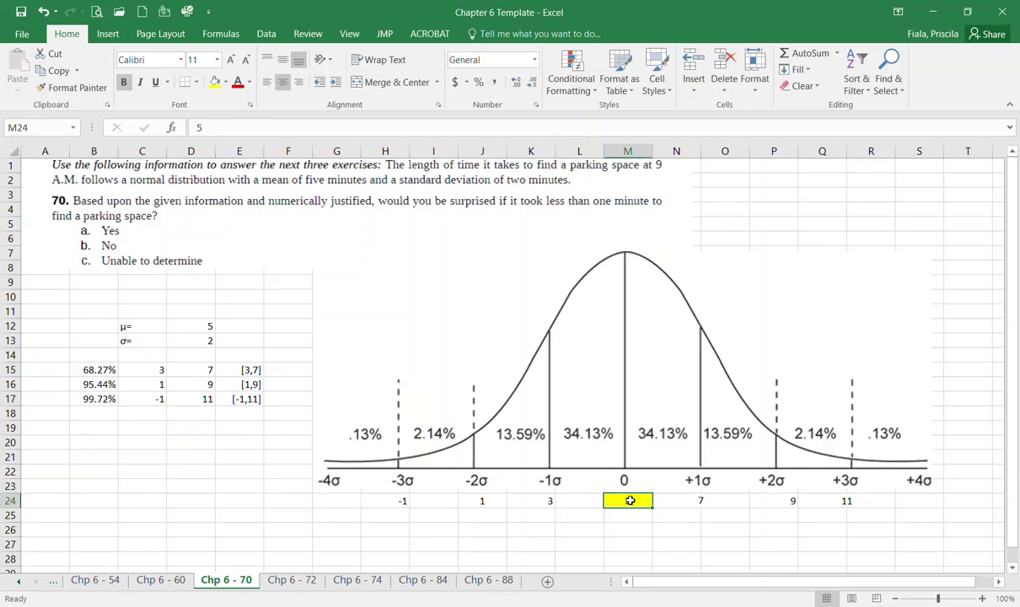
{"action": "left_click", "coordinate": [552, 503]}
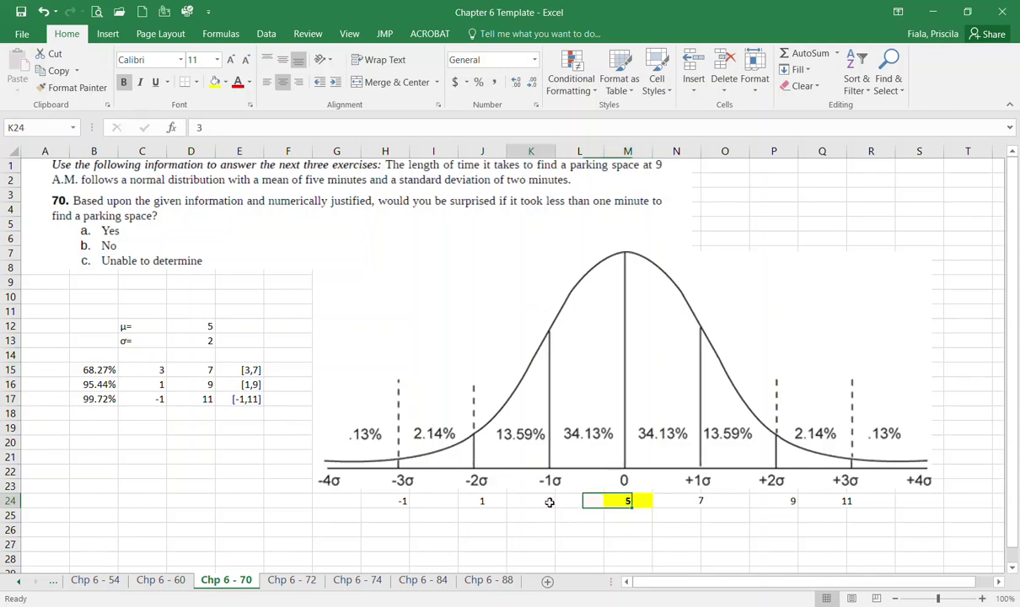
{"action": "left_click", "coordinate": [687, 502]}
{"action": "left_click", "coordinate": [536, 507]}
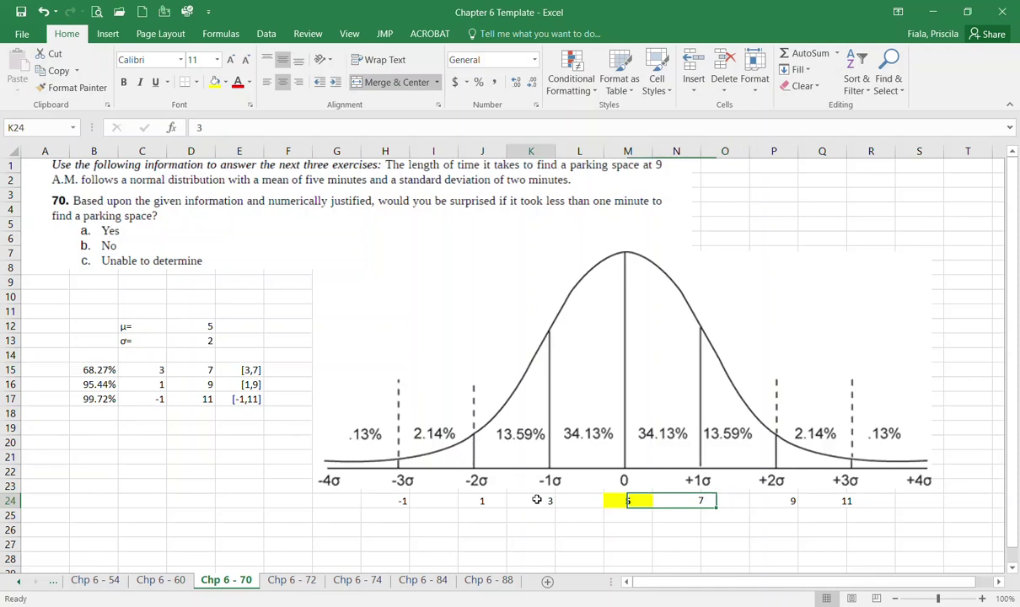
{"action": "left_click", "coordinate": [634, 500]}
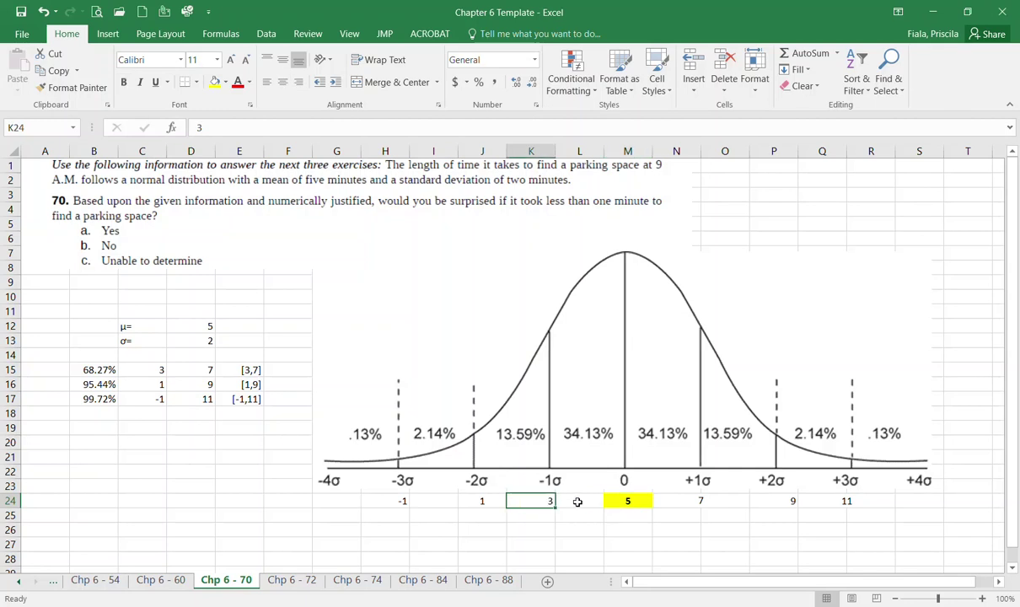
Inspect the normal-curve picture and the row 24 axis values 3, 1 and 9.
{"action": "left_click", "coordinate": [635, 461]}
{"action": "left_click", "coordinate": [664, 497]}
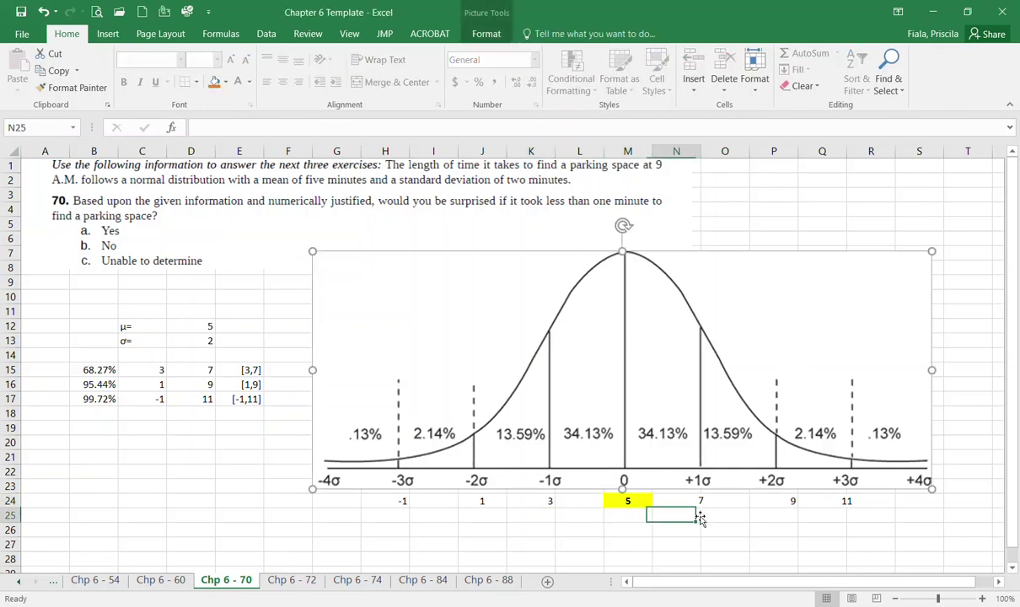
{"action": "left_click", "coordinate": [541, 499]}
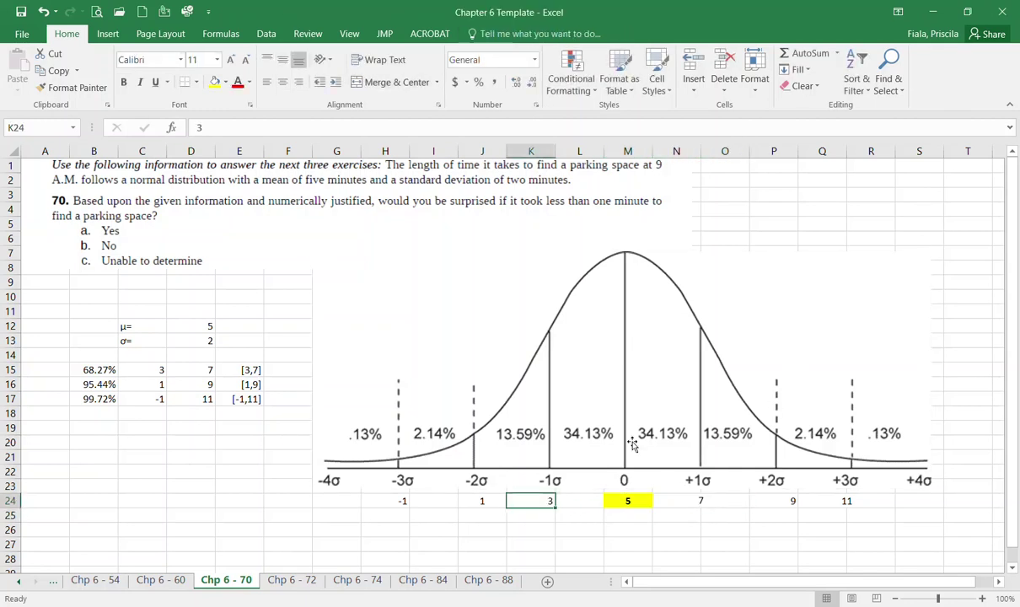
{"action": "left_click", "coordinate": [477, 498]}
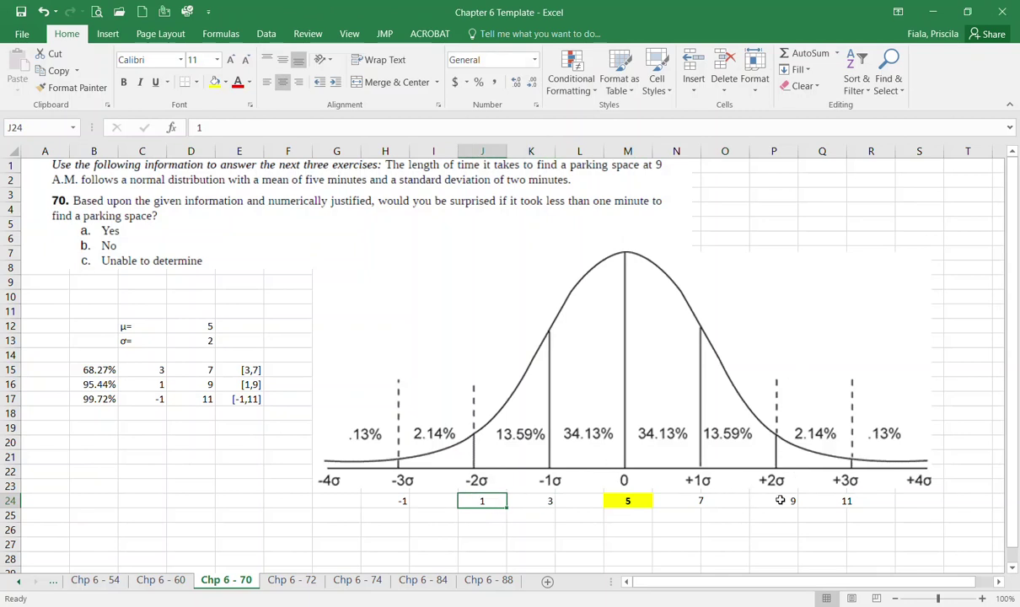
{"action": "left_click", "coordinate": [780, 501]}
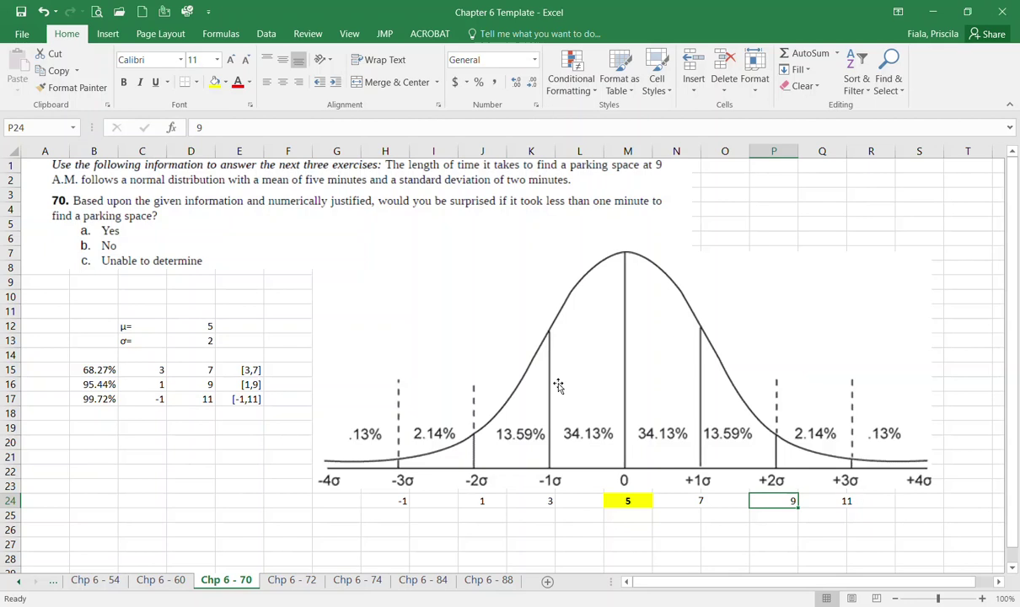
Review the curve picture once more, then switch to the Chp 6 - 72 sheet.
{"action": "left_click", "coordinate": [252, 431]}
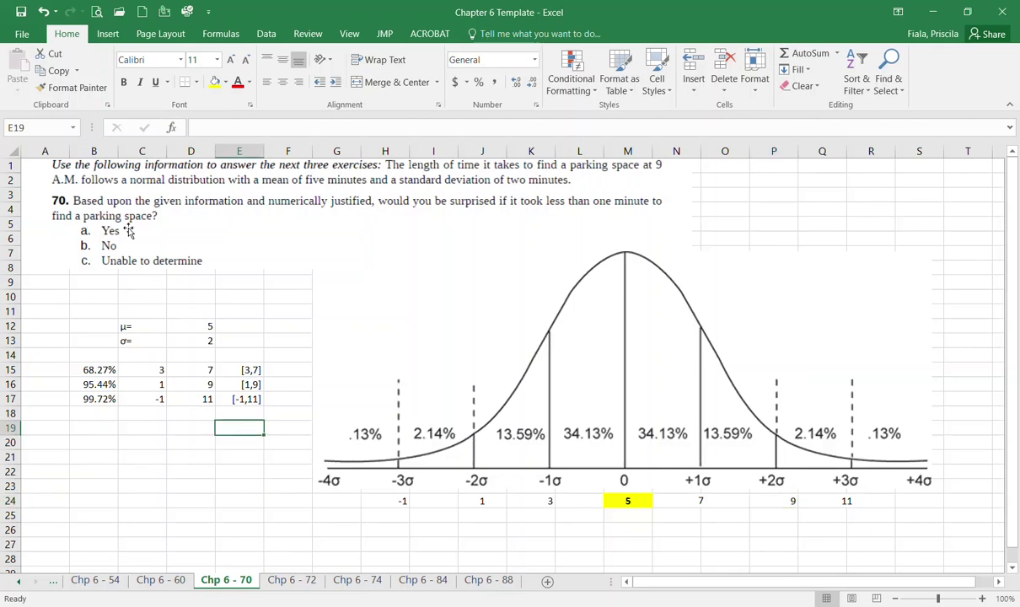
{"action": "left_click", "coordinate": [447, 428]}
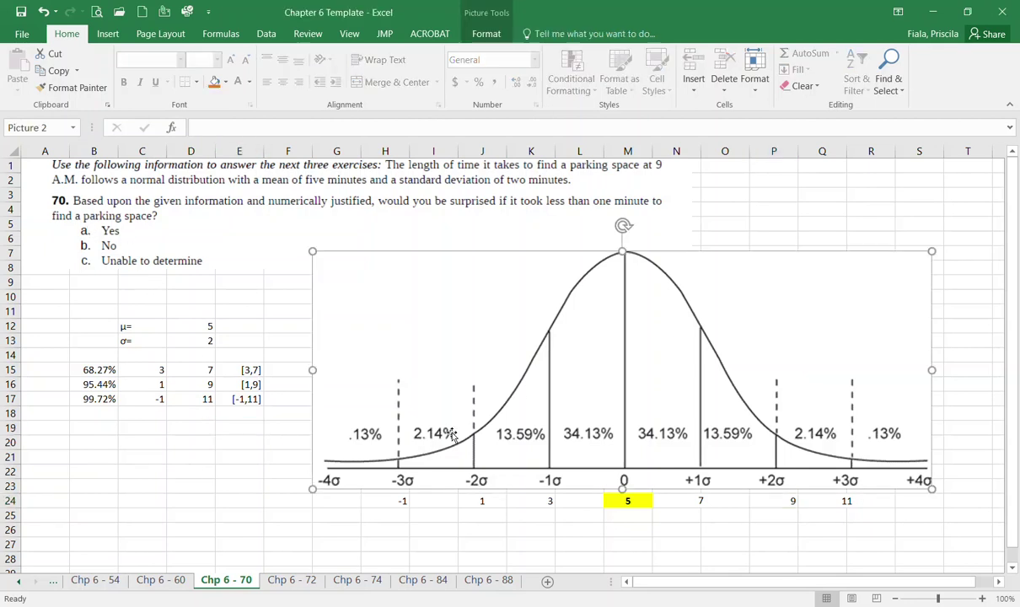
{"action": "left_click", "coordinate": [271, 440]}
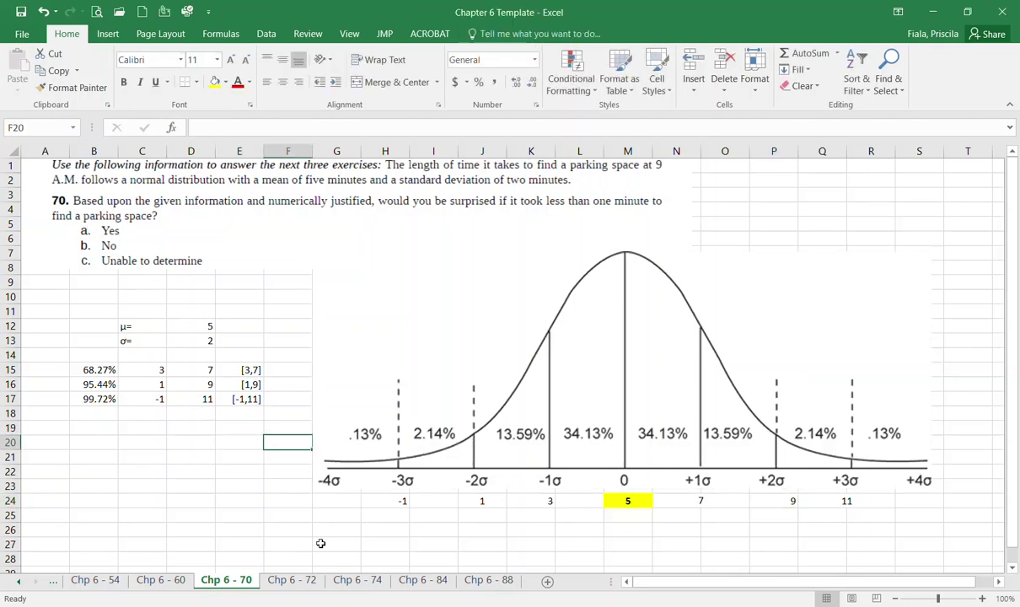
{"action": "left_click", "coordinate": [295, 580]}
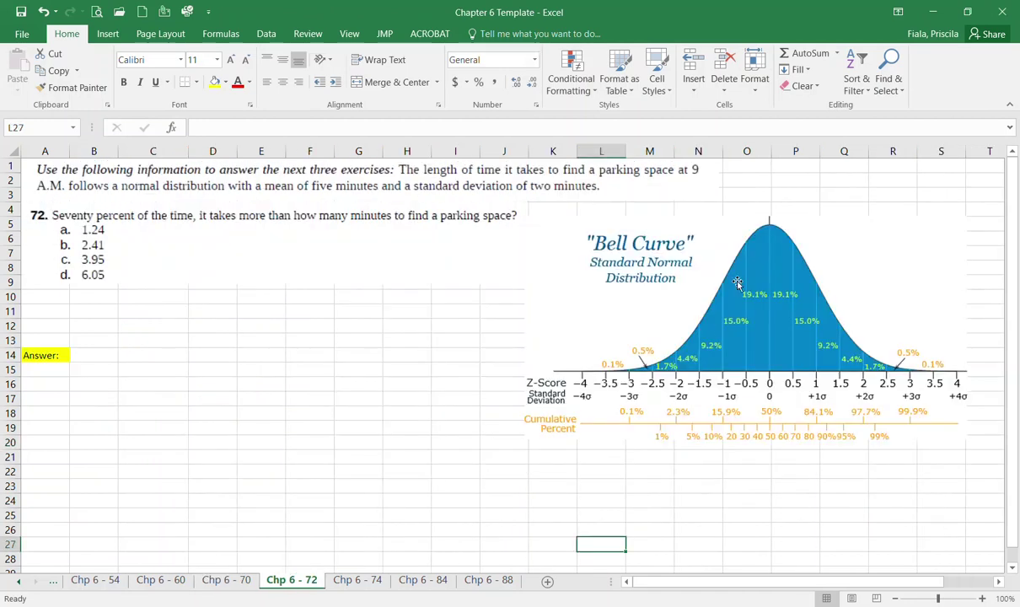
Enlarge the Bell Curve picture slightly and compare it with the Chp 6 - 70 curve.
{"action": "left_click", "coordinate": [730, 226]}
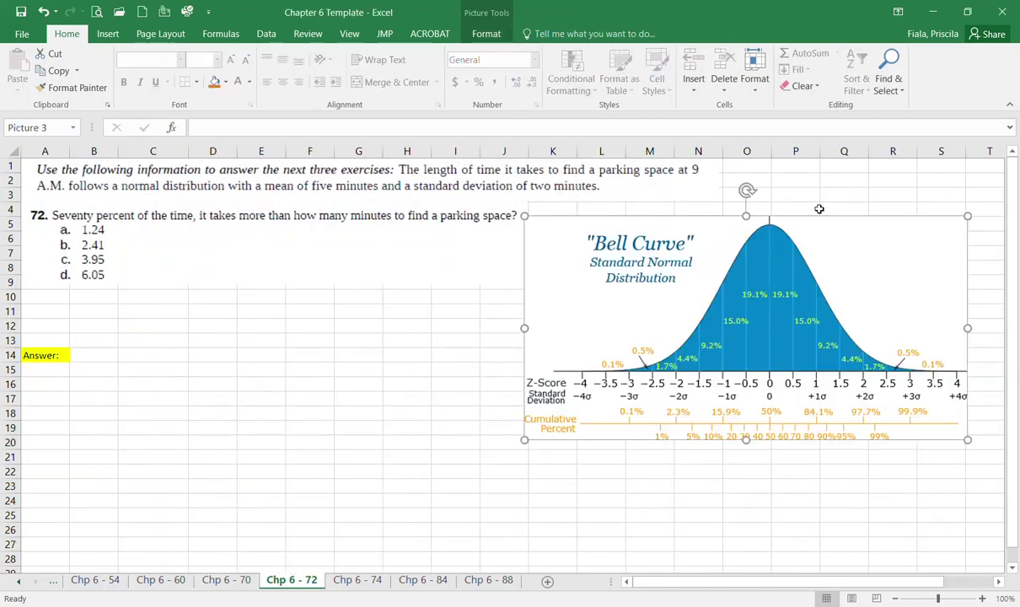
{"action": "left_click_drag", "start_coordinate": [968, 216], "coordinate": [970, 206]}
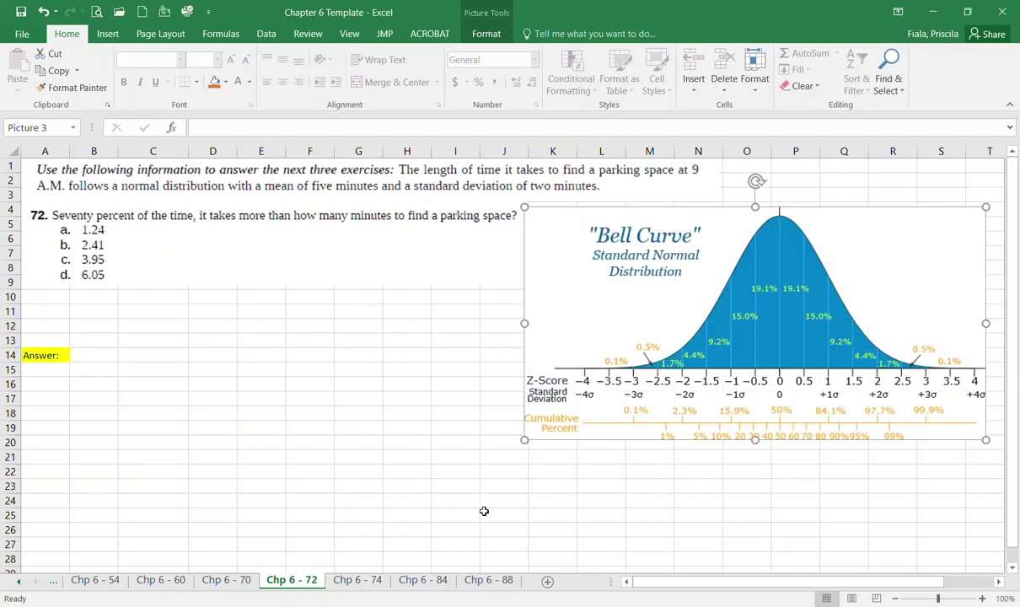
{"action": "left_click", "coordinate": [226, 580]}
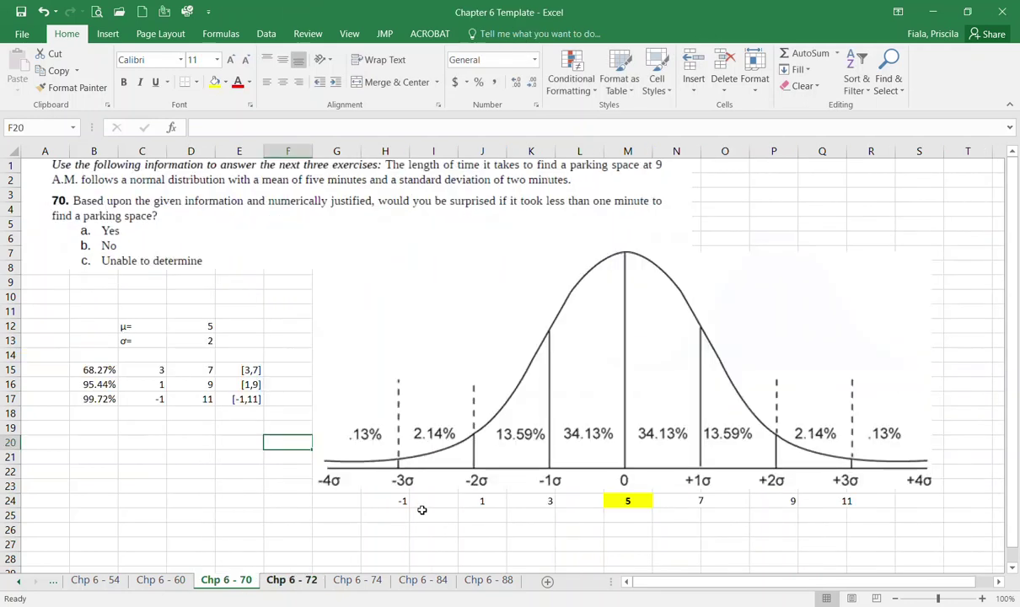
{"action": "left_click", "coordinate": [297, 582]}
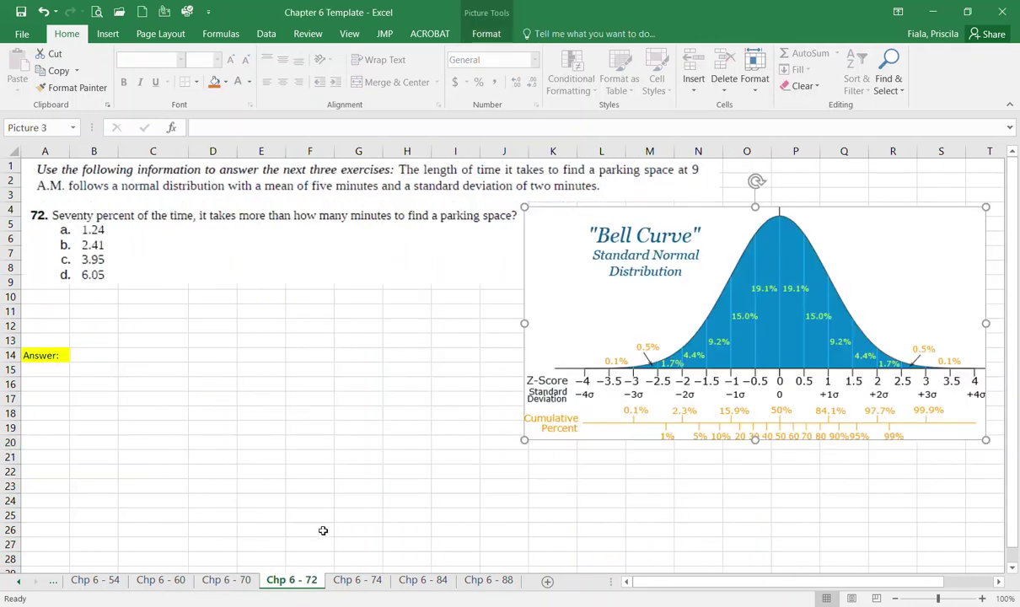
{"action": "left_click", "coordinate": [249, 580]}
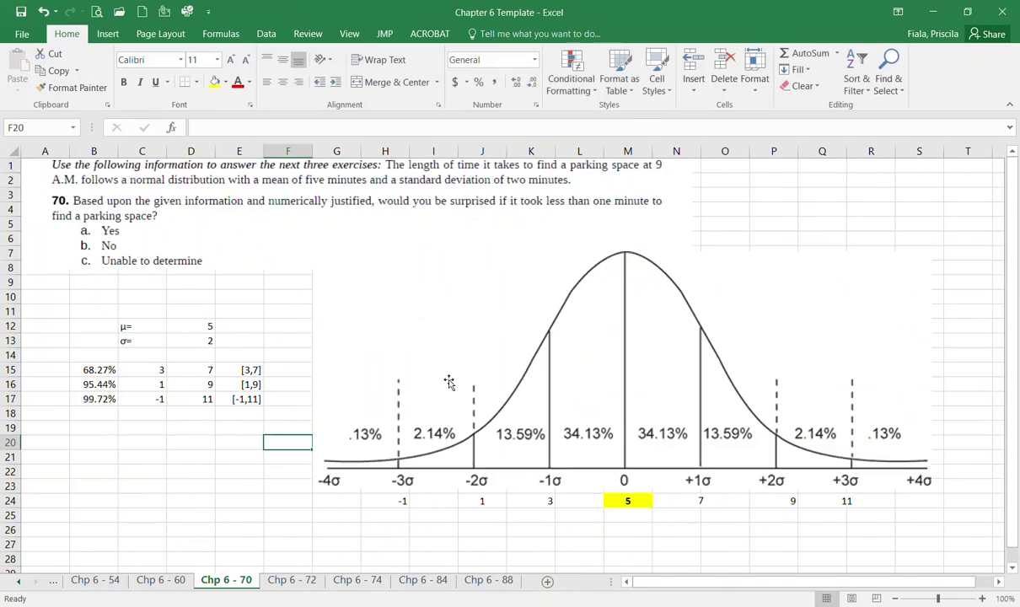
{"action": "left_click", "coordinate": [291, 580]}
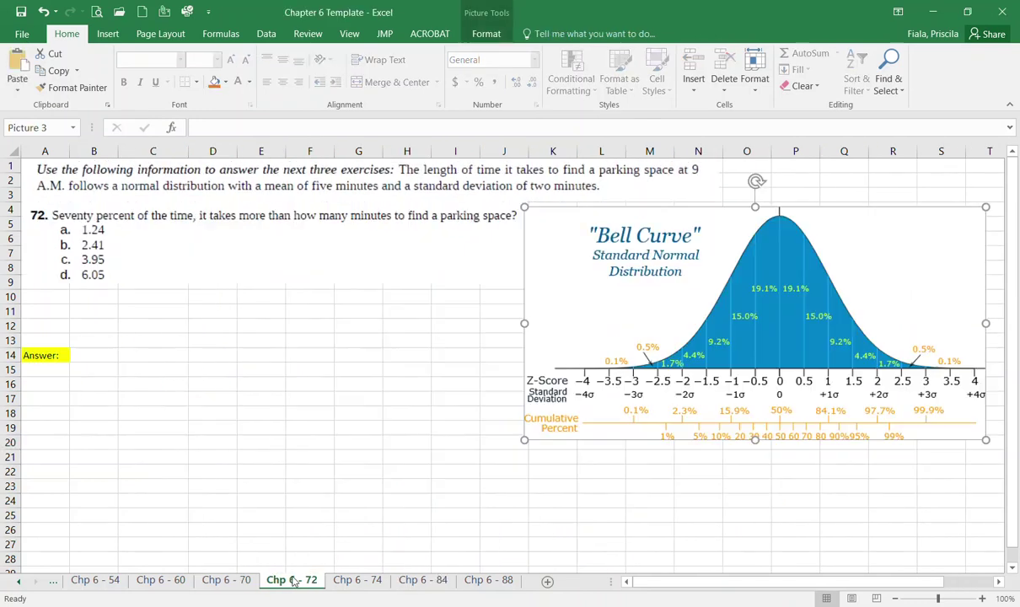
Move and enlarge the outline bell curve beside the Answer row, then delete it and return to Chp 6 - 70.
{"action": "left_click", "coordinate": [344, 382]}
{"action": "left_click_drag", "start_coordinate": [300, 415], "coordinate": [218, 333]}
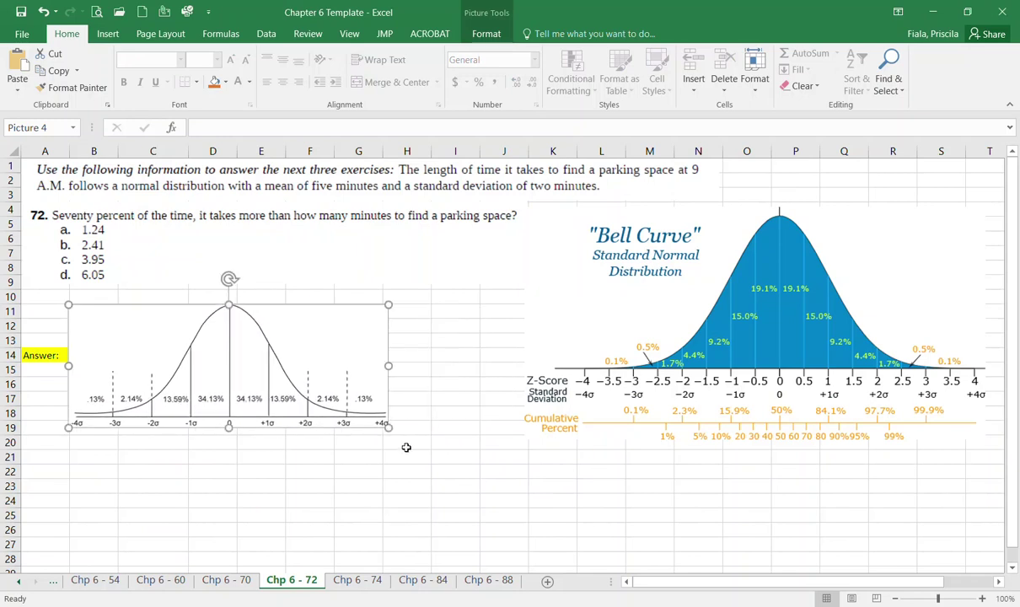
{"action": "left_click_drag", "start_coordinate": [388, 427], "coordinate": [490, 465]}
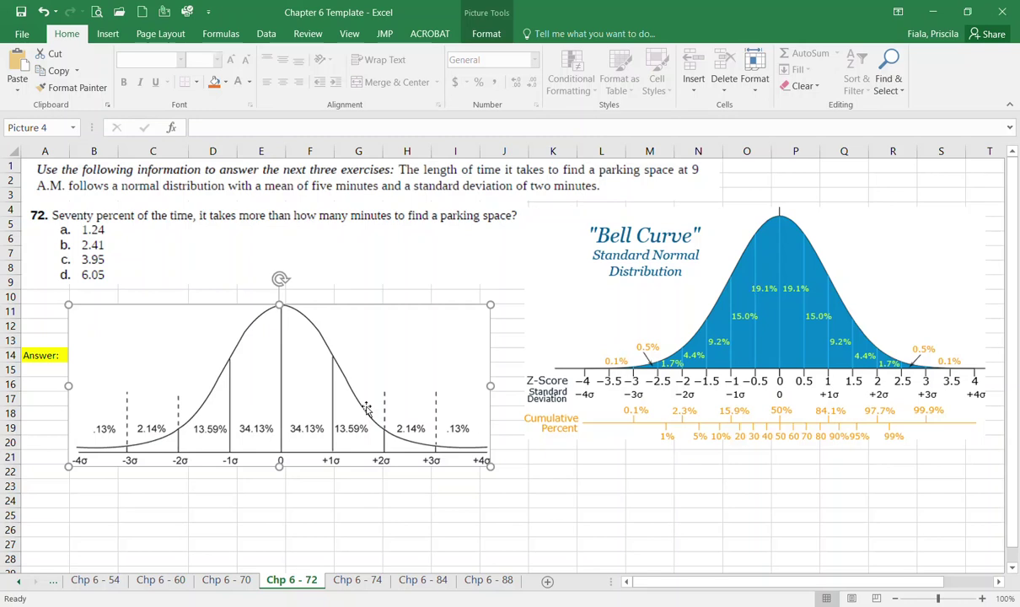
{"action": "key", "text": "Delete"}
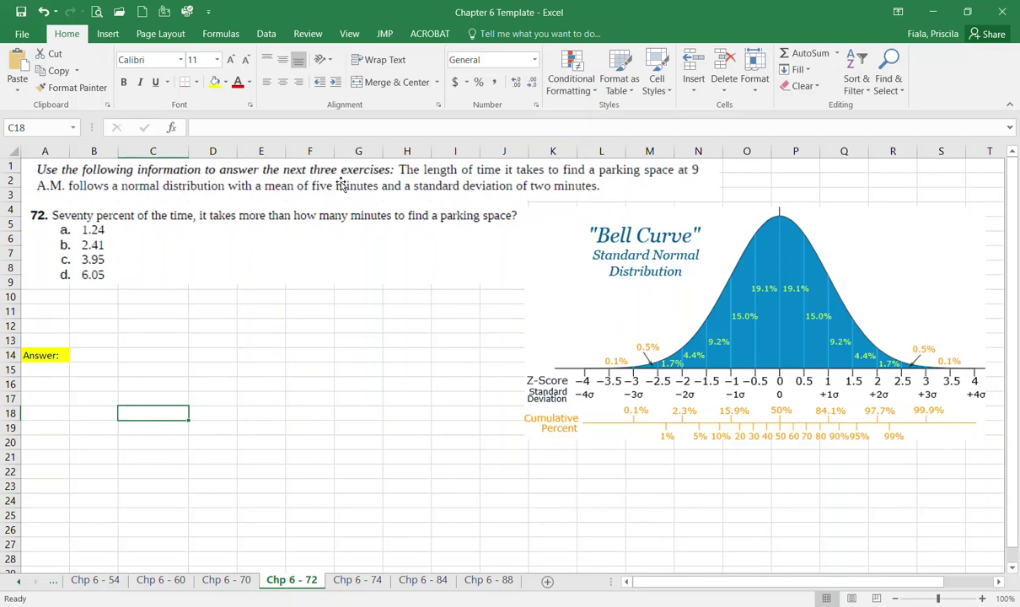
{"action": "left_click", "coordinate": [227, 580]}
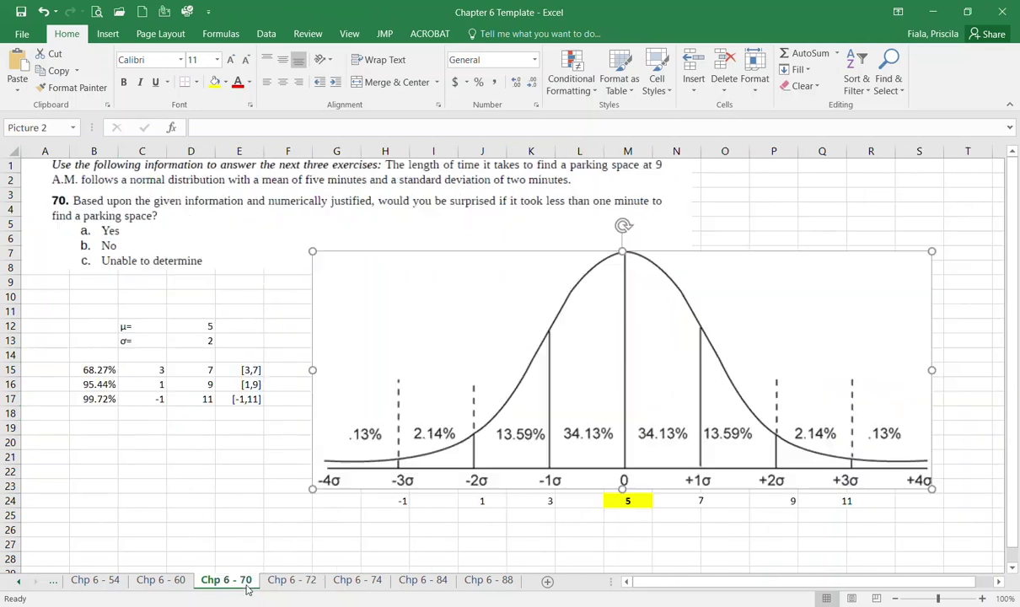
Copy μ=5 and σ=2 from Chp 6 - 70 into B19:C20 of Chp 6 - 72, then switch to the Z-table PDF.
{"action": "left_click_drag", "start_coordinate": [139, 327], "coordinate": [211, 343]}
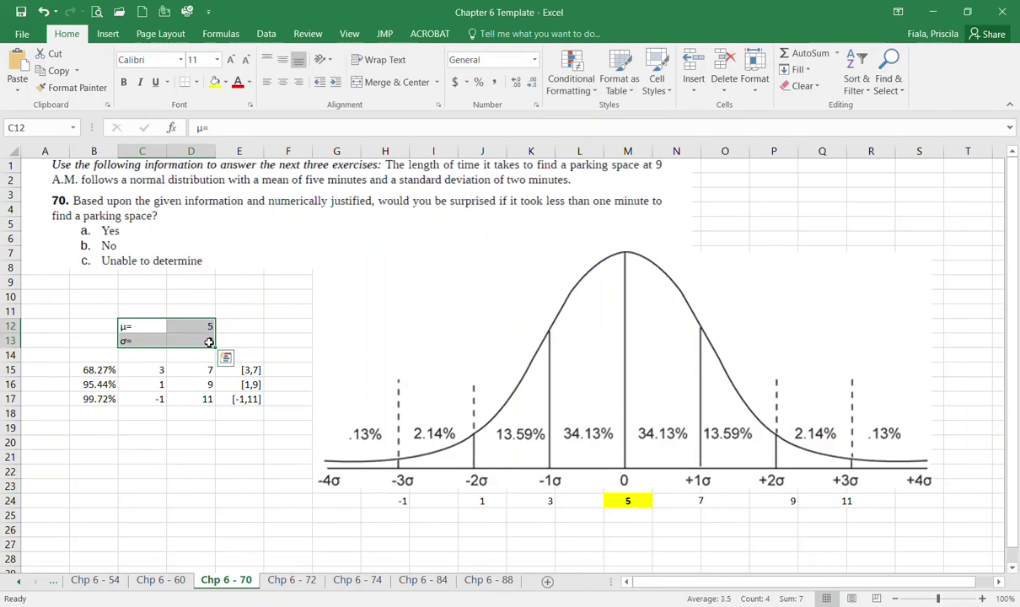
{"action": "key", "text": "ctrl+c"}
{"action": "left_click", "coordinate": [291, 580]}
{"action": "left_click", "coordinate": [92, 428]}
{"action": "key", "text": "Return"}
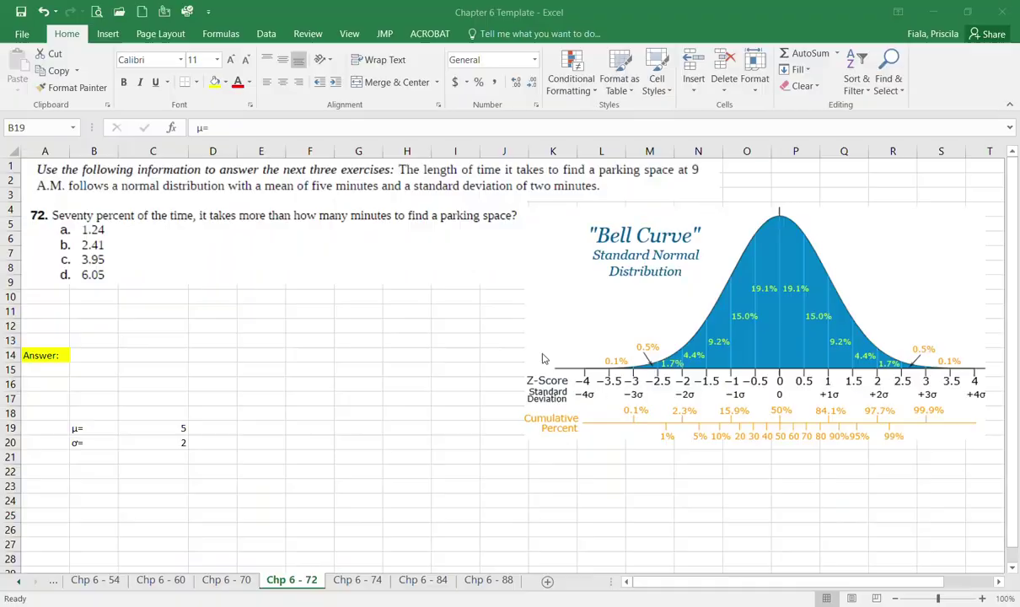
{"action": "key", "text": "alt+Tab"}
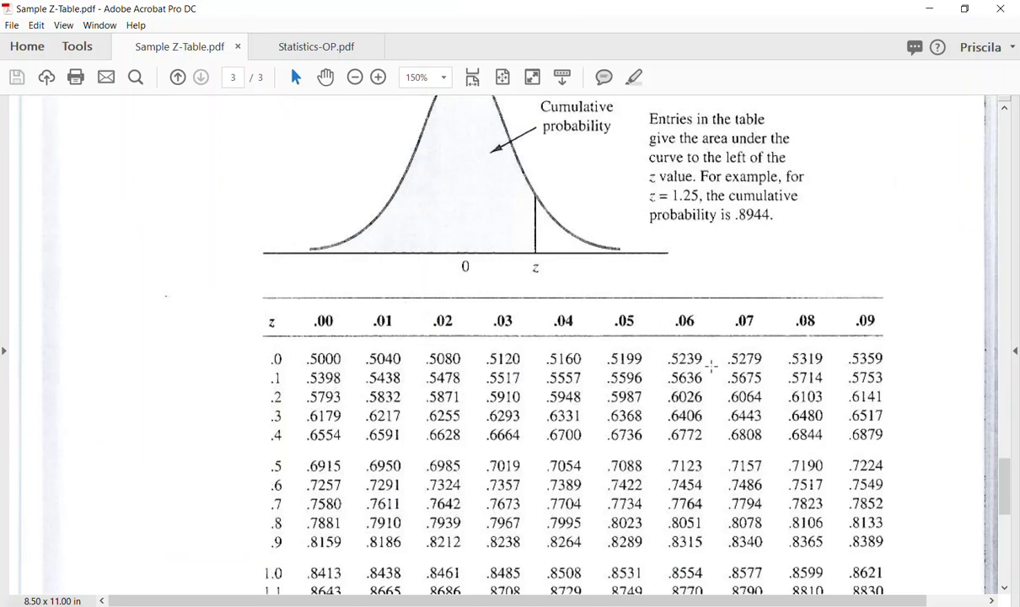
Move the Z-table window aside and paste the z = (x − μ)/σ formula picture at H10 on Chp 6 - 72.
{"action": "left_click", "coordinate": [964, 8]}
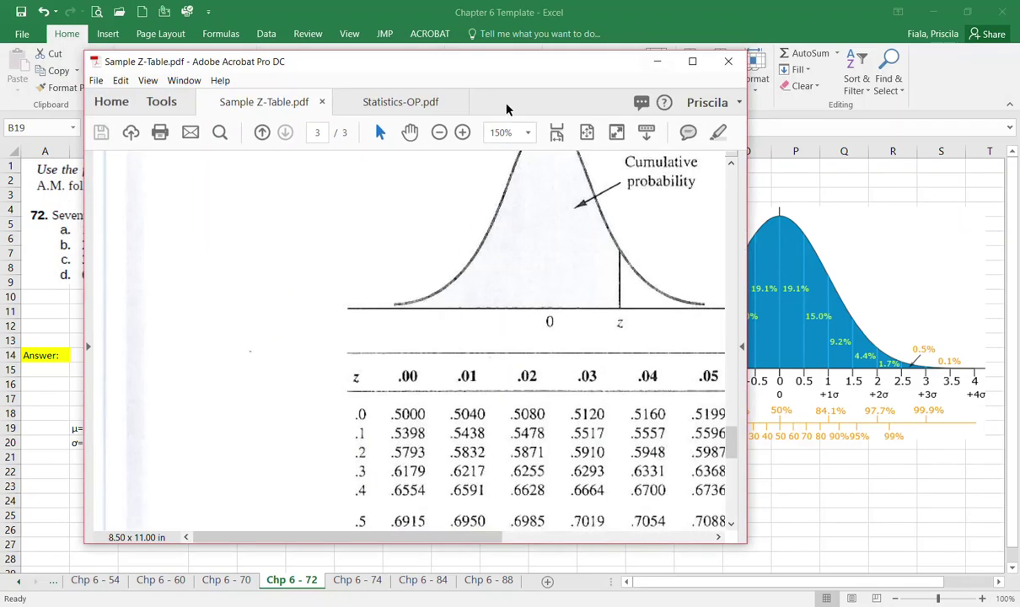
{"action": "left_click_drag", "start_coordinate": [596, 72], "coordinate": [875, 105]}
{"action": "left_click", "coordinate": [161, 580]}
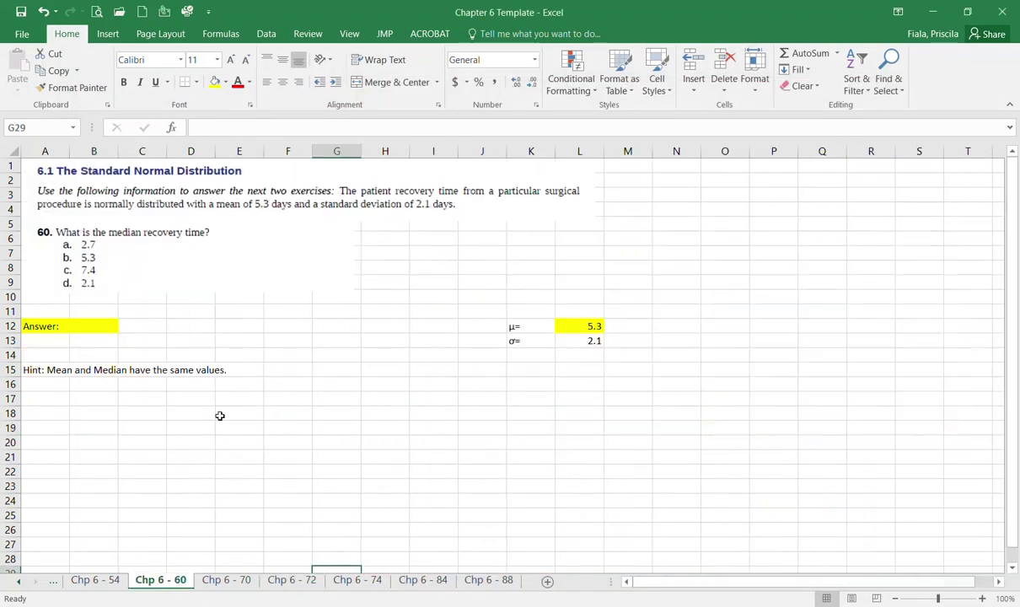
{"action": "left_click", "coordinate": [95, 580]}
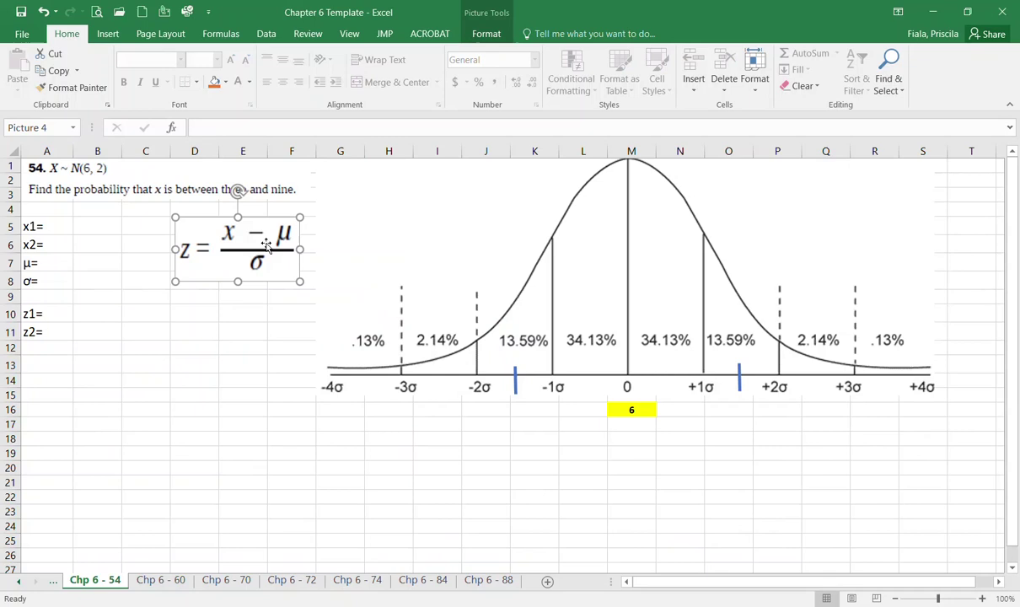
{"action": "left_click", "coordinate": [357, 580]}
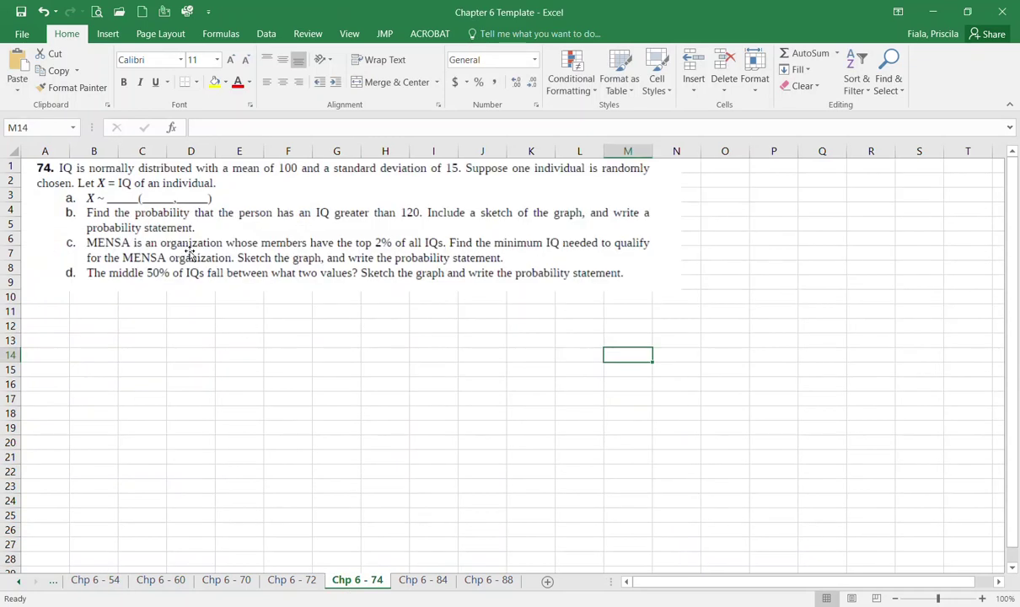
{"action": "left_click", "coordinate": [263, 583]}
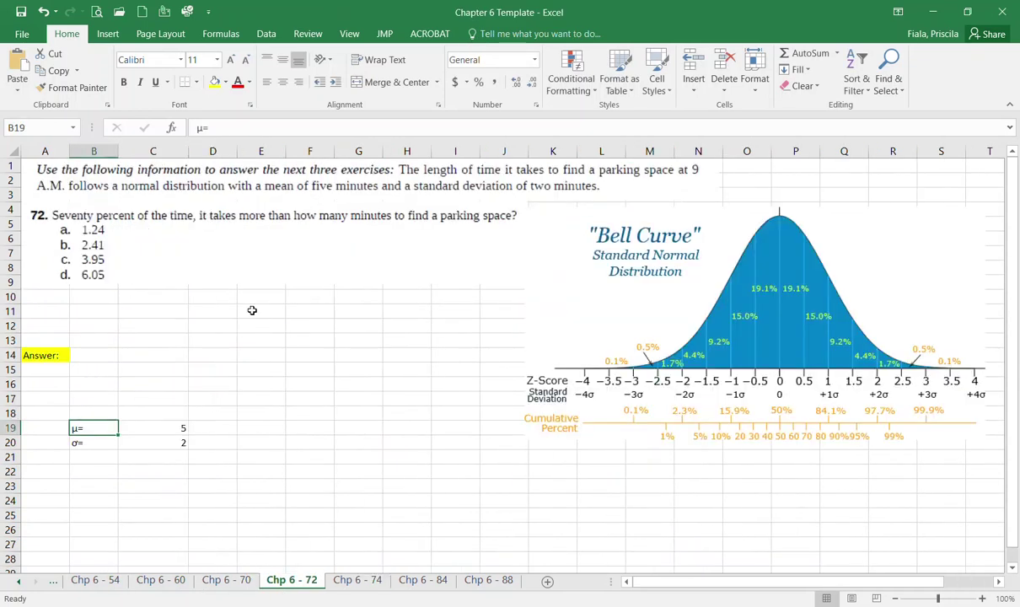
{"action": "left_click", "coordinate": [410, 297]}
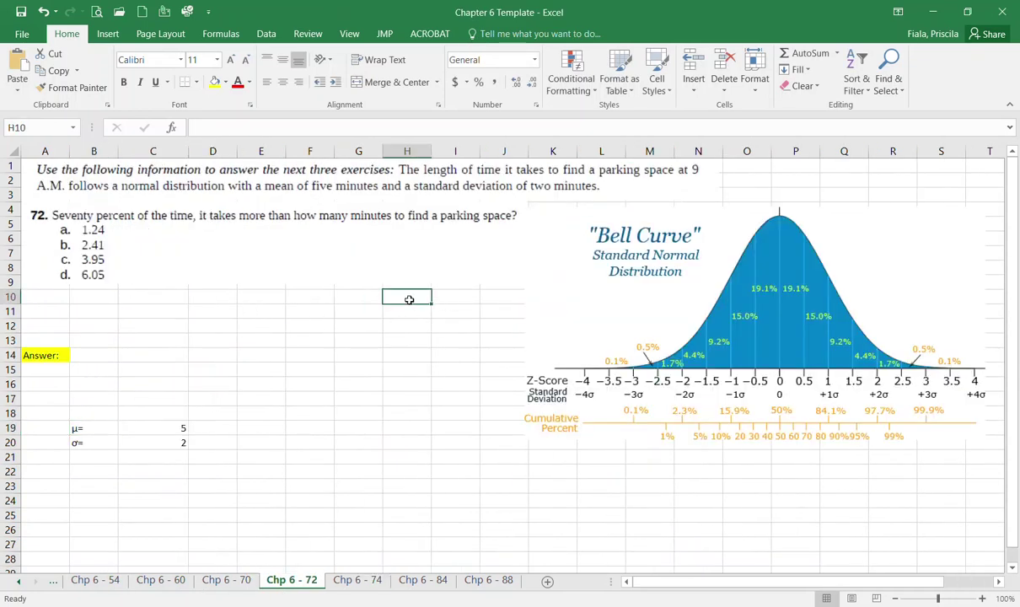
{"action": "key", "text": "ctrl+v"}
{"action": "left_click", "coordinate": [421, 468]}
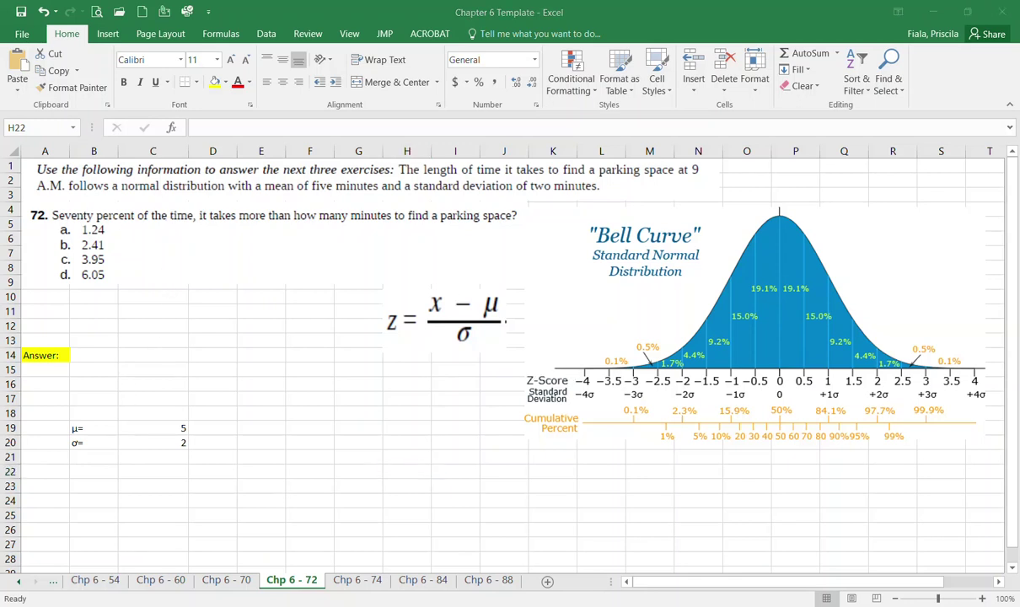
Reposition and enlarge the Z-table window so columns .00 through .09 are visible.
{"action": "left_click", "coordinate": [201, 573]}
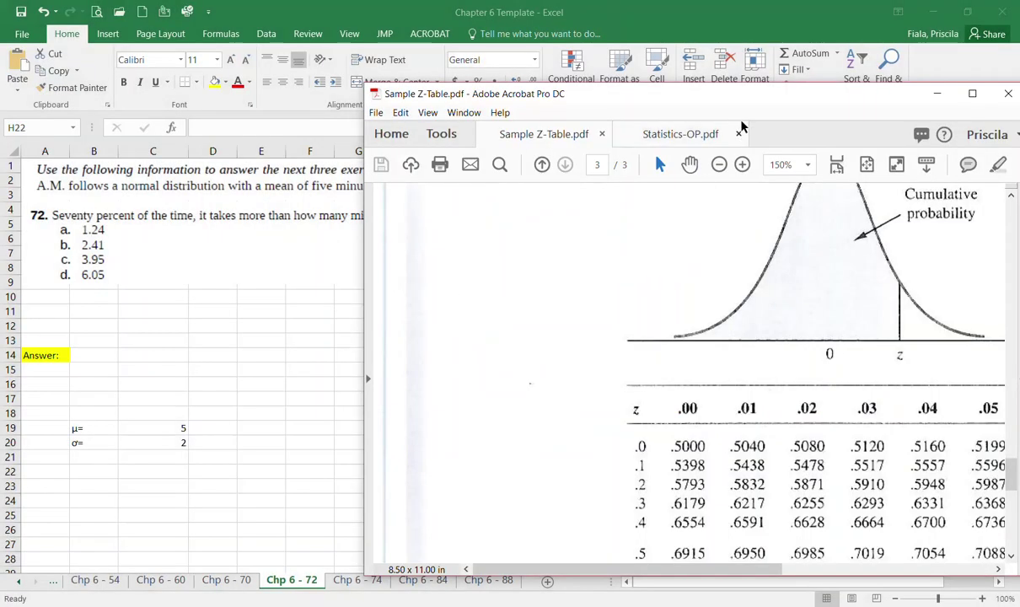
{"action": "left_click_drag", "start_coordinate": [712, 98], "coordinate": [668, 59]}
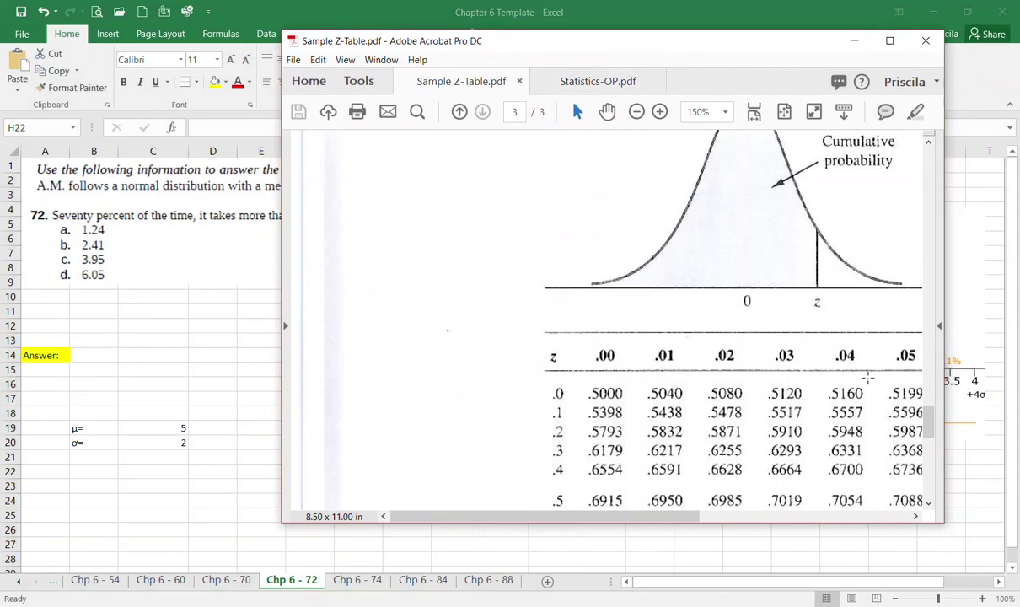
{"action": "left_click_drag", "start_coordinate": [946, 524], "coordinate": [988, 571]}
{"action": "left_click_drag", "start_coordinate": [725, 554], "coordinate": [839, 537]}
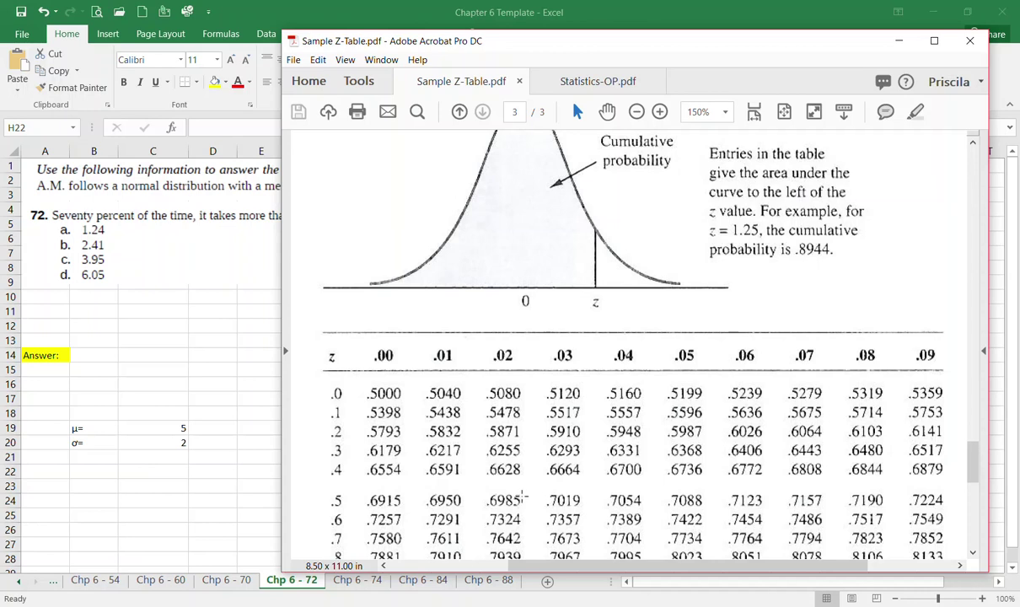
{"action": "key", "text": "alt+Tab"}
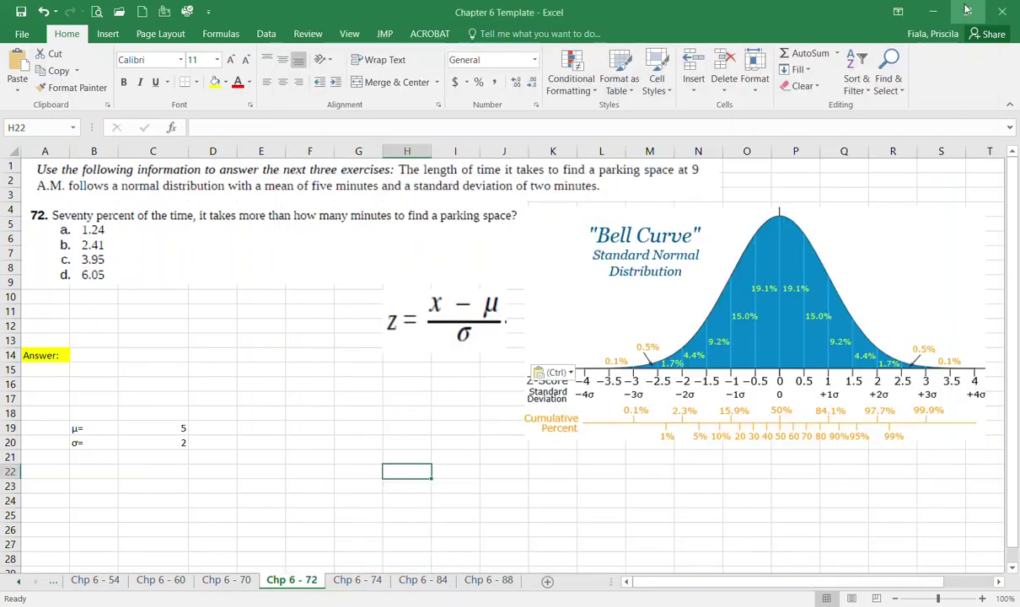
Shrink the Excel window and place it on the left beside the Z-table.
{"action": "key", "text": "super+Down"}
{"action": "left_click_drag", "start_coordinate": [765, 222], "coordinate": [276, 101]}
{"action": "left_click_drag", "start_coordinate": [531, 448], "coordinate": [269, 580]}
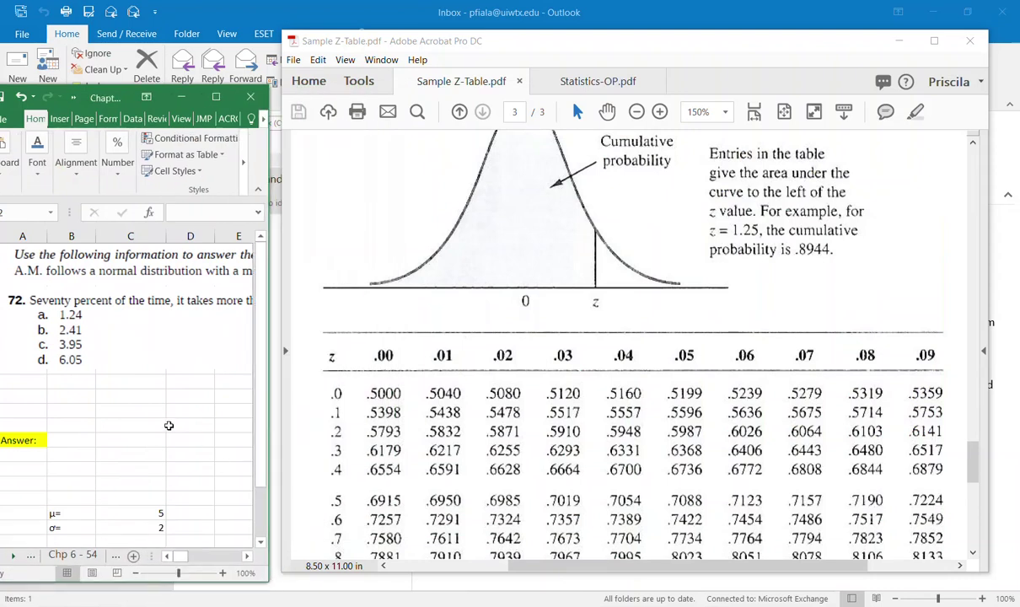
Enter =.6985+.7019 in C13 to sum the two table areas to 1.4004.
{"action": "left_click", "coordinate": [190, 425]}
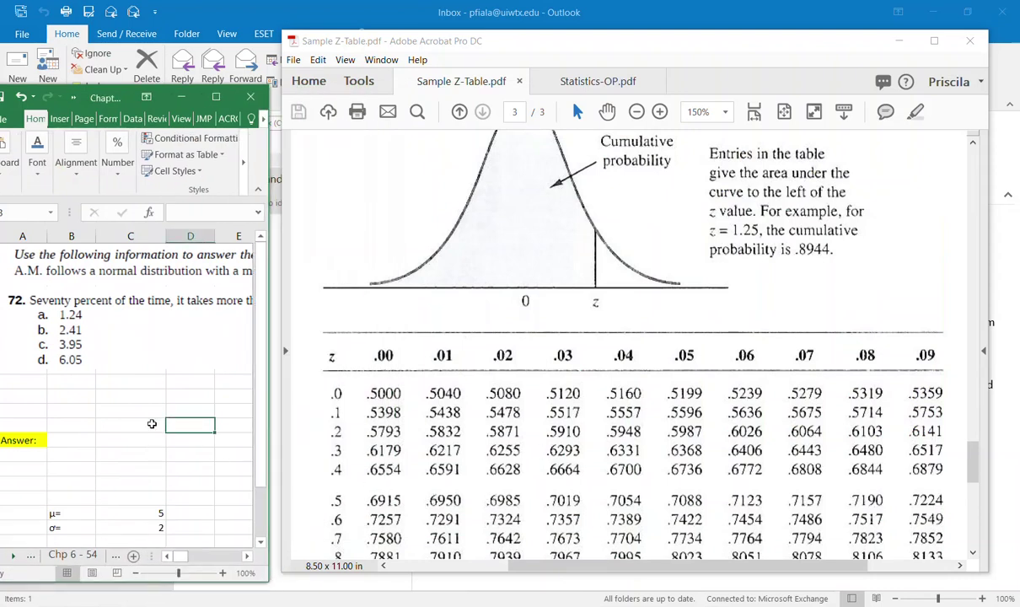
{"action": "left_click", "coordinate": [150, 424]}
{"action": "type", "text": "=.697"}
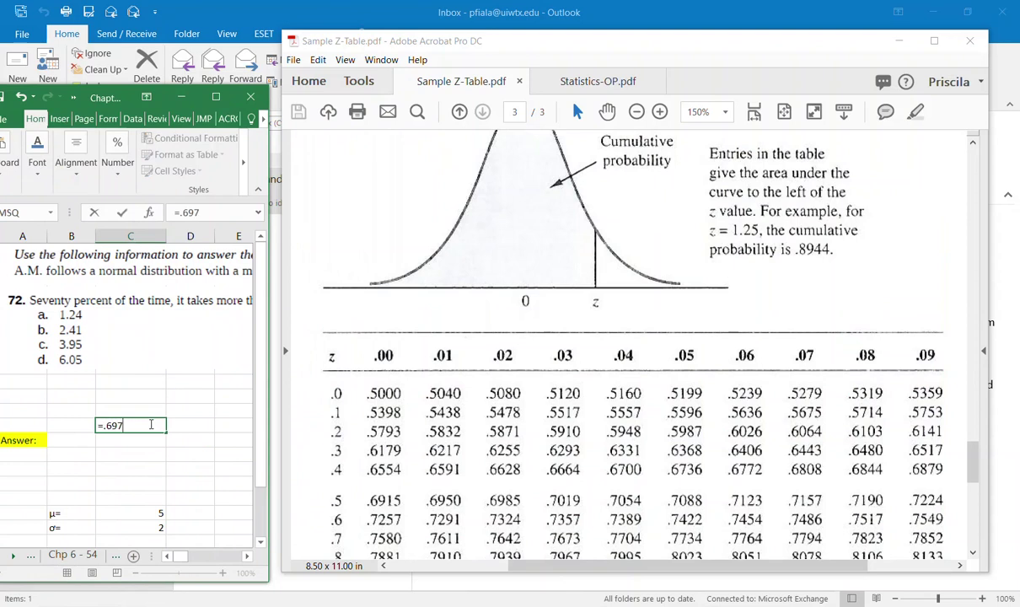
{"action": "type", "text": "8"}
{"action": "type", "text": "+.70"}
{"action": "key", "text": "Return"}
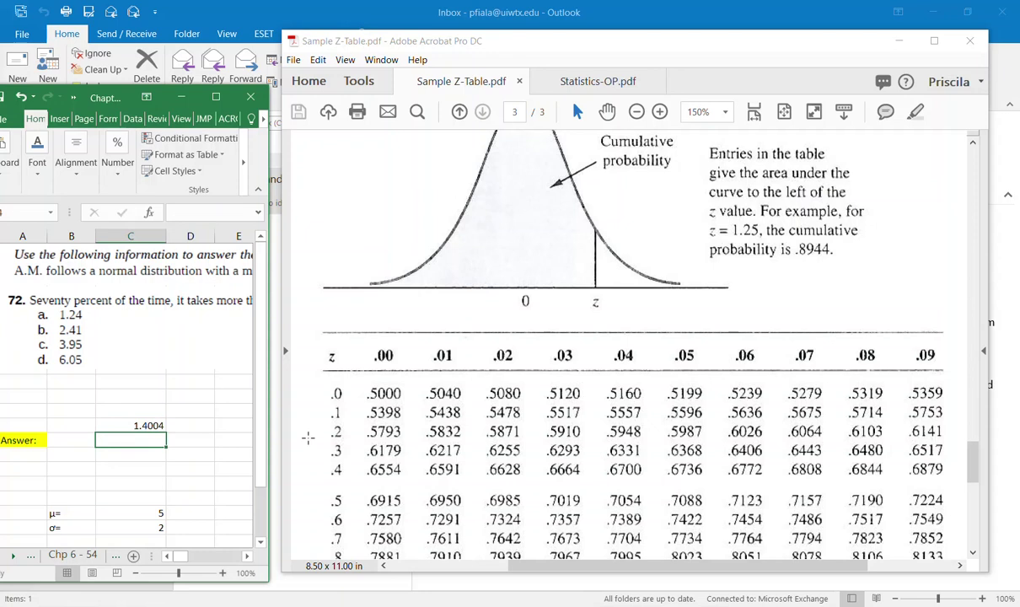
Enter =C13/2 in D13, halving the sum to 0.7002.
{"action": "key", "text": "Up"}
{"action": "key", "text": "Down"}
{"action": "left_click", "coordinate": [135, 426]}
{"action": "left_click", "coordinate": [178, 424]}
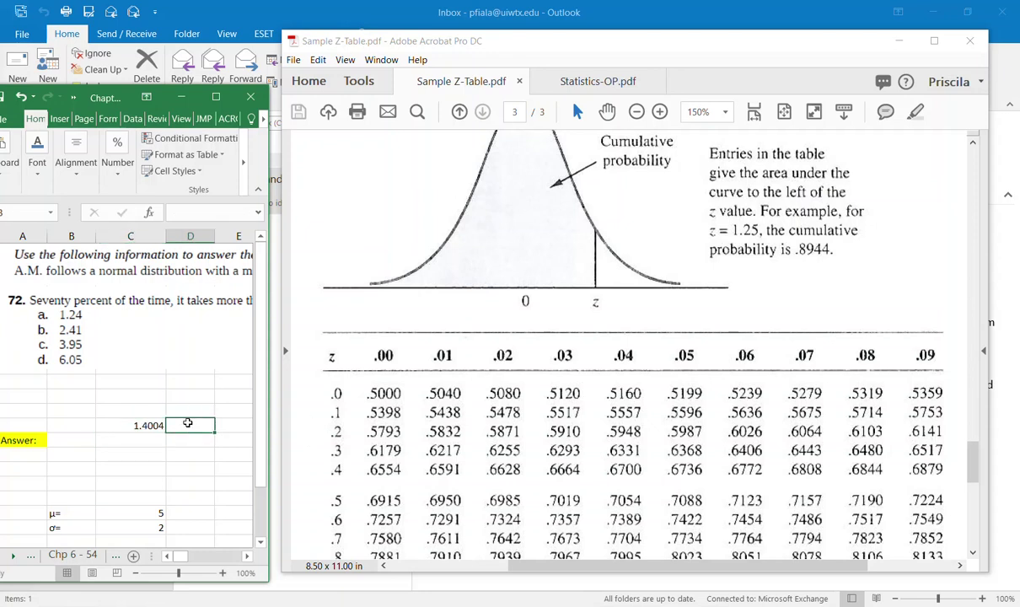
{"action": "type", "text": "="}
{"action": "left_click", "coordinate": [130, 425]}
{"action": "type", "text": "/"}
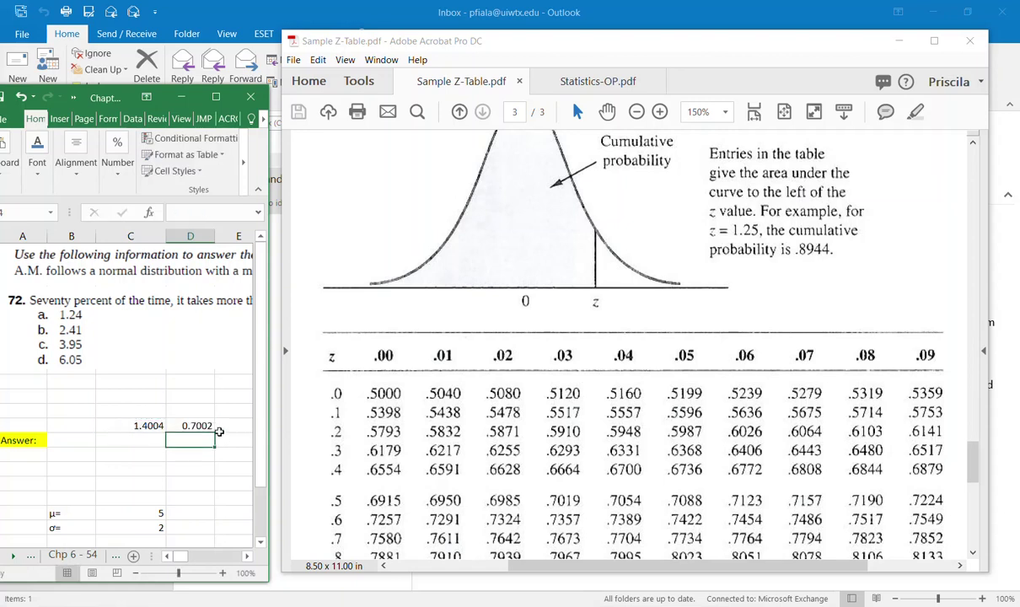
{"action": "key", "text": "Up"}
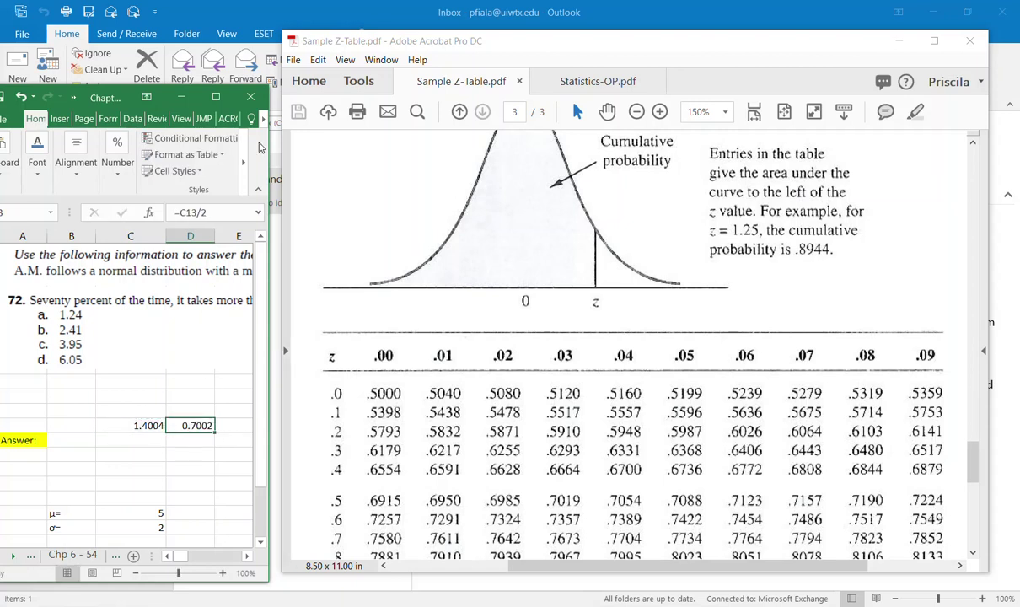